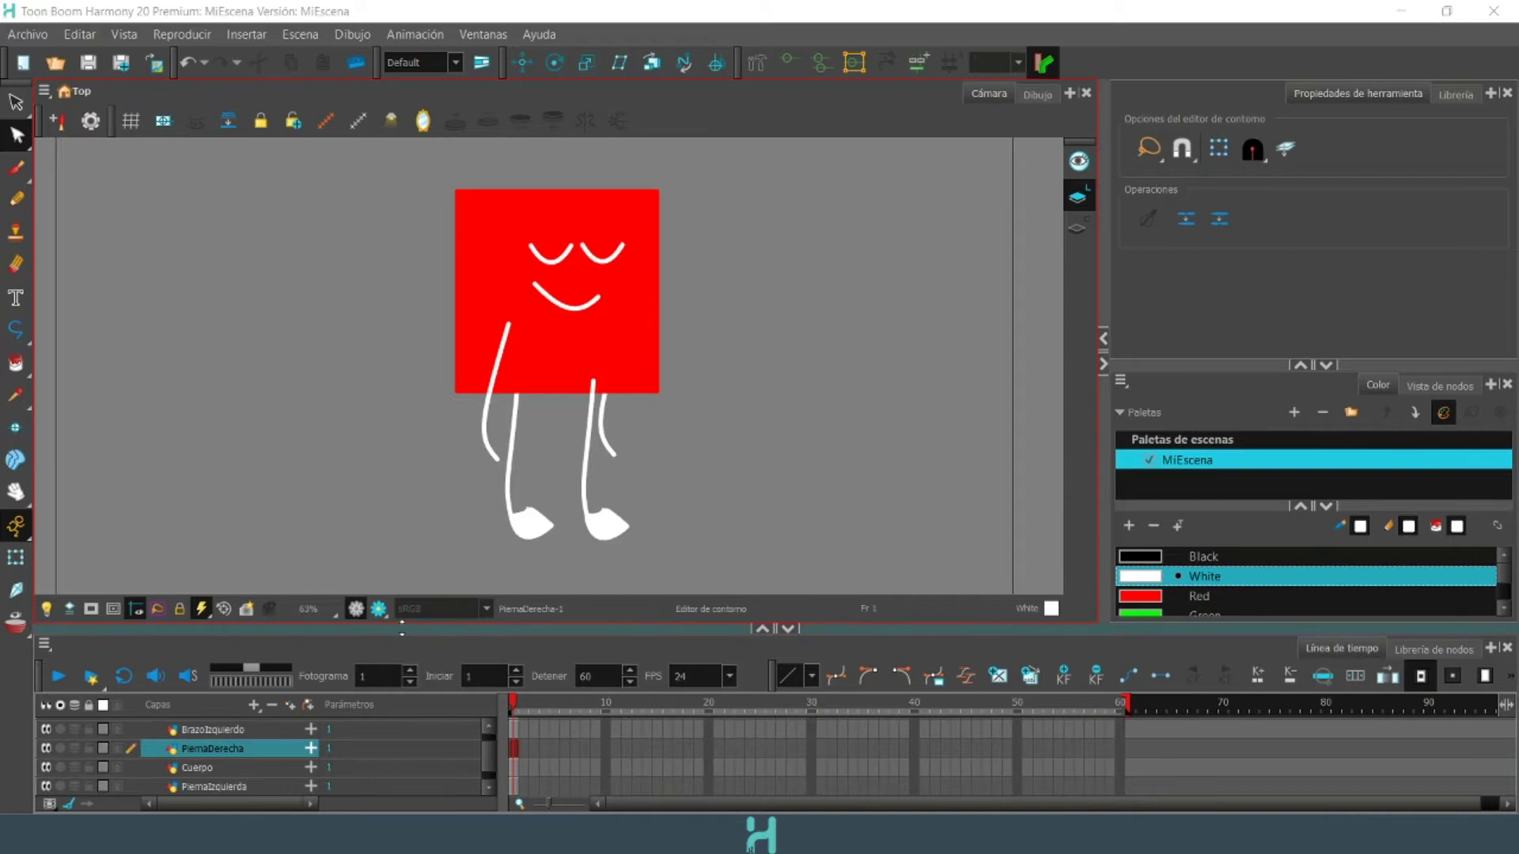
- Enlarge the timeline area and add a parent peg to the Cuerpo layer
left_click_drag(398, 624, 398, 586)
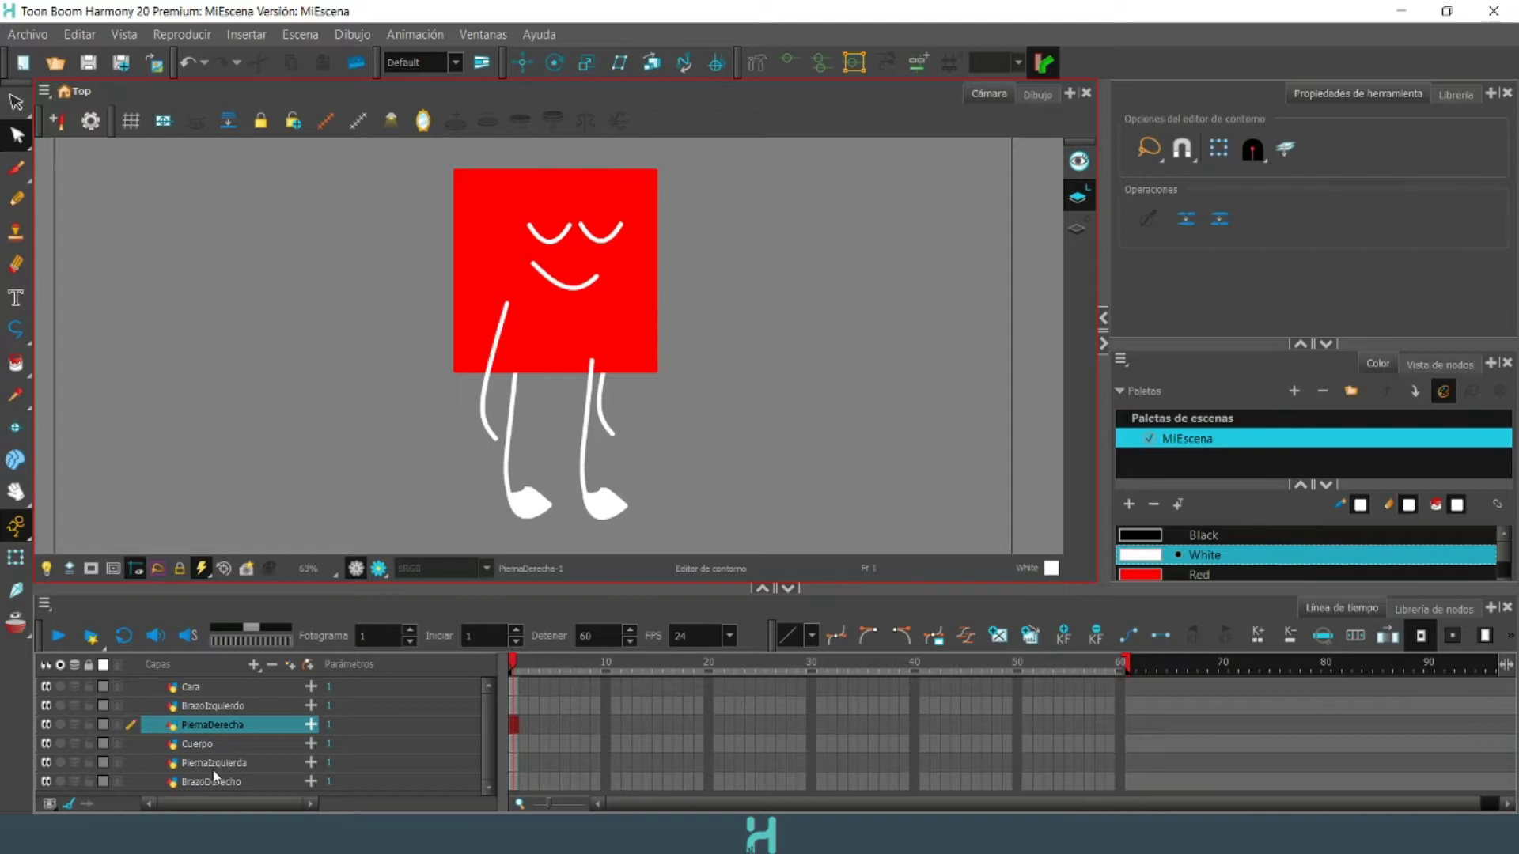
left_click(208, 748)
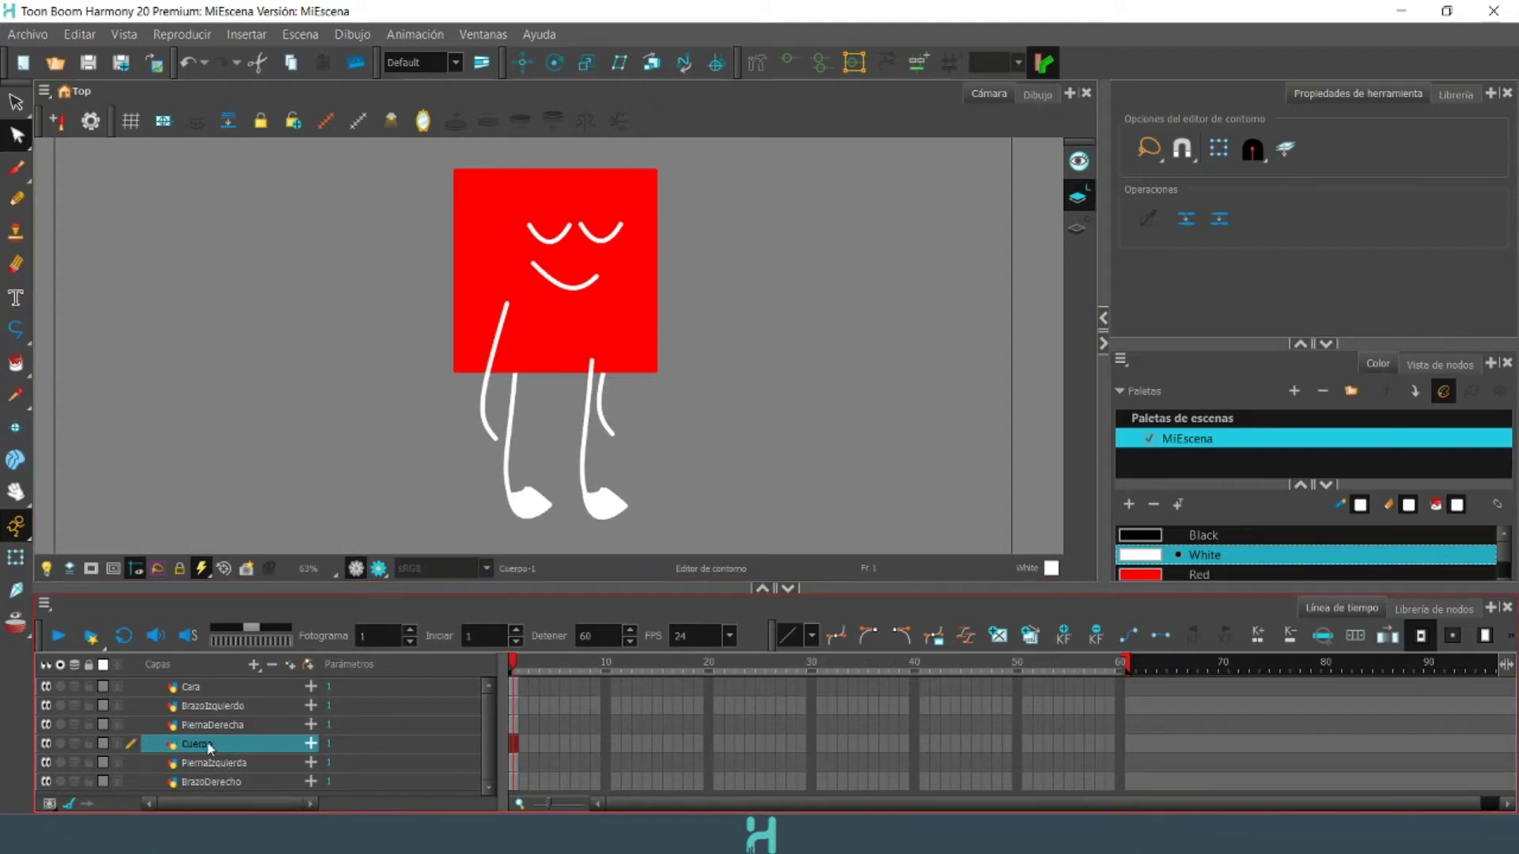
left_click(308, 666)
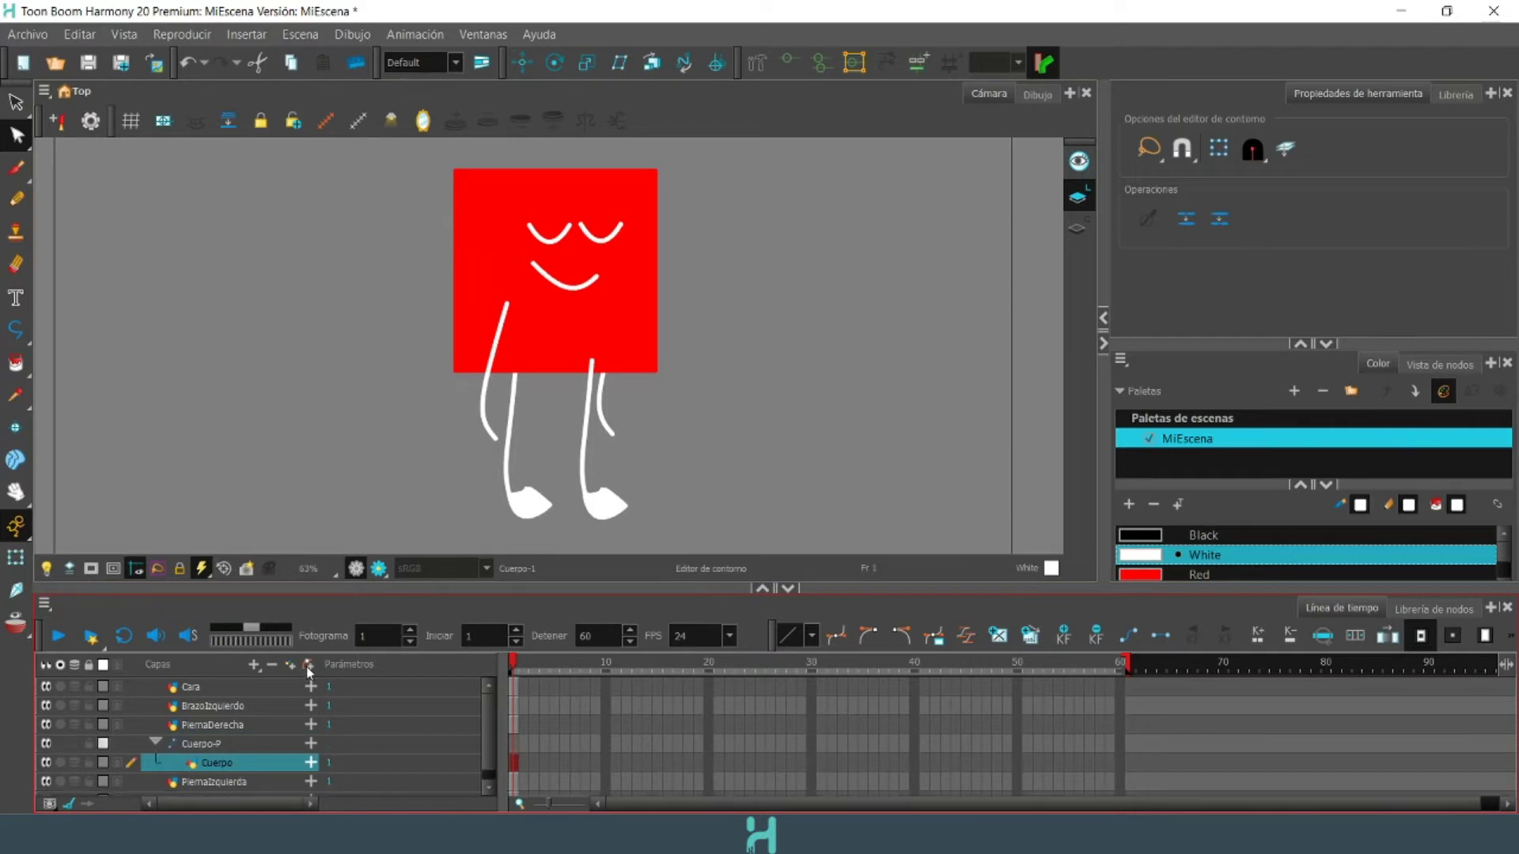
- Rotate and move the red square body by its Cuerpo-P peg with the Transform tool
left_click(219, 750)
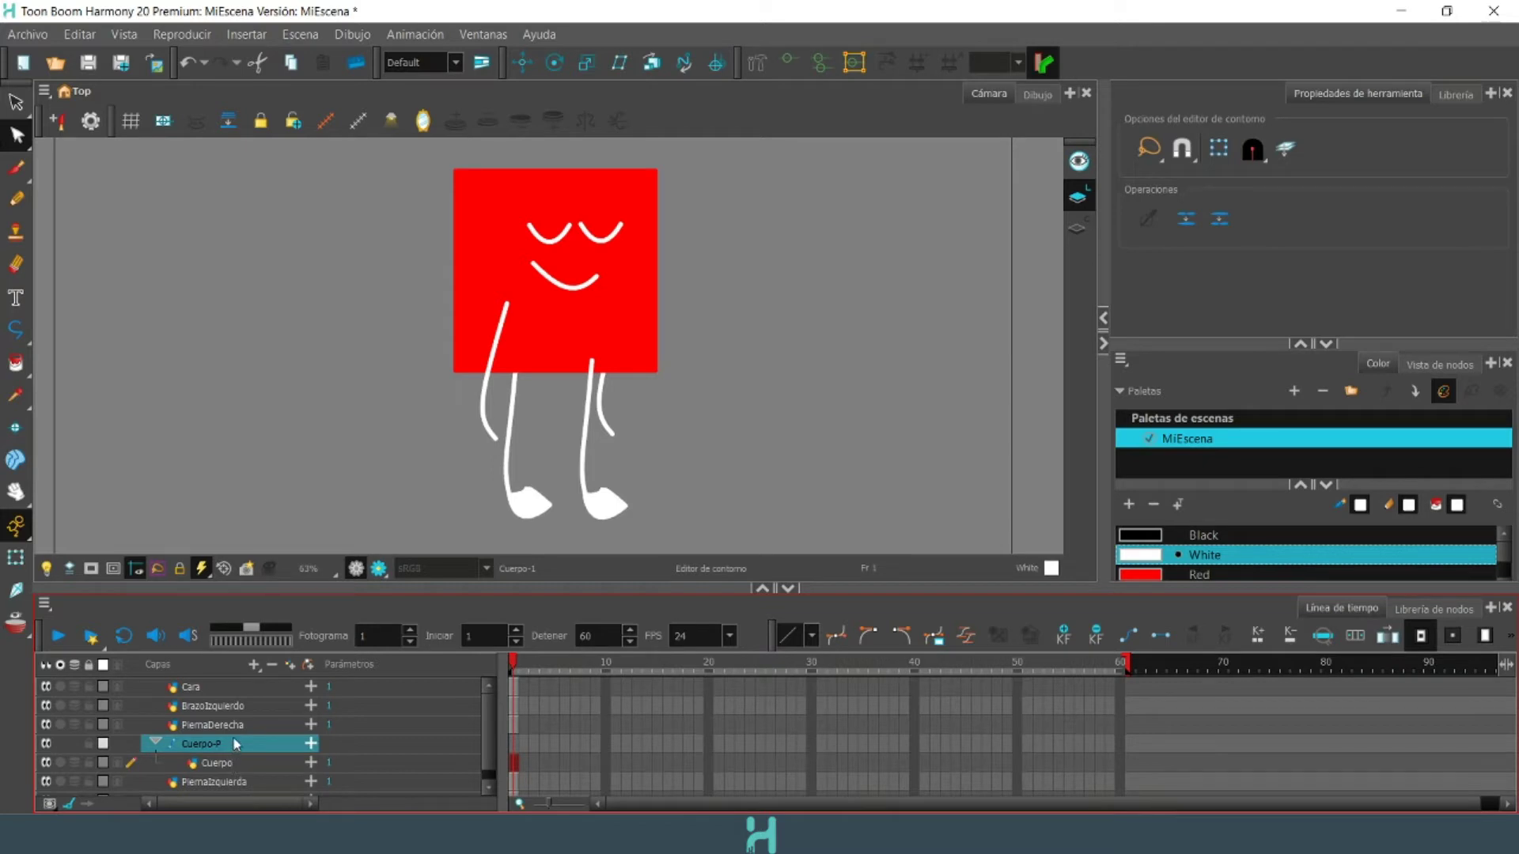
left_click(14, 556)
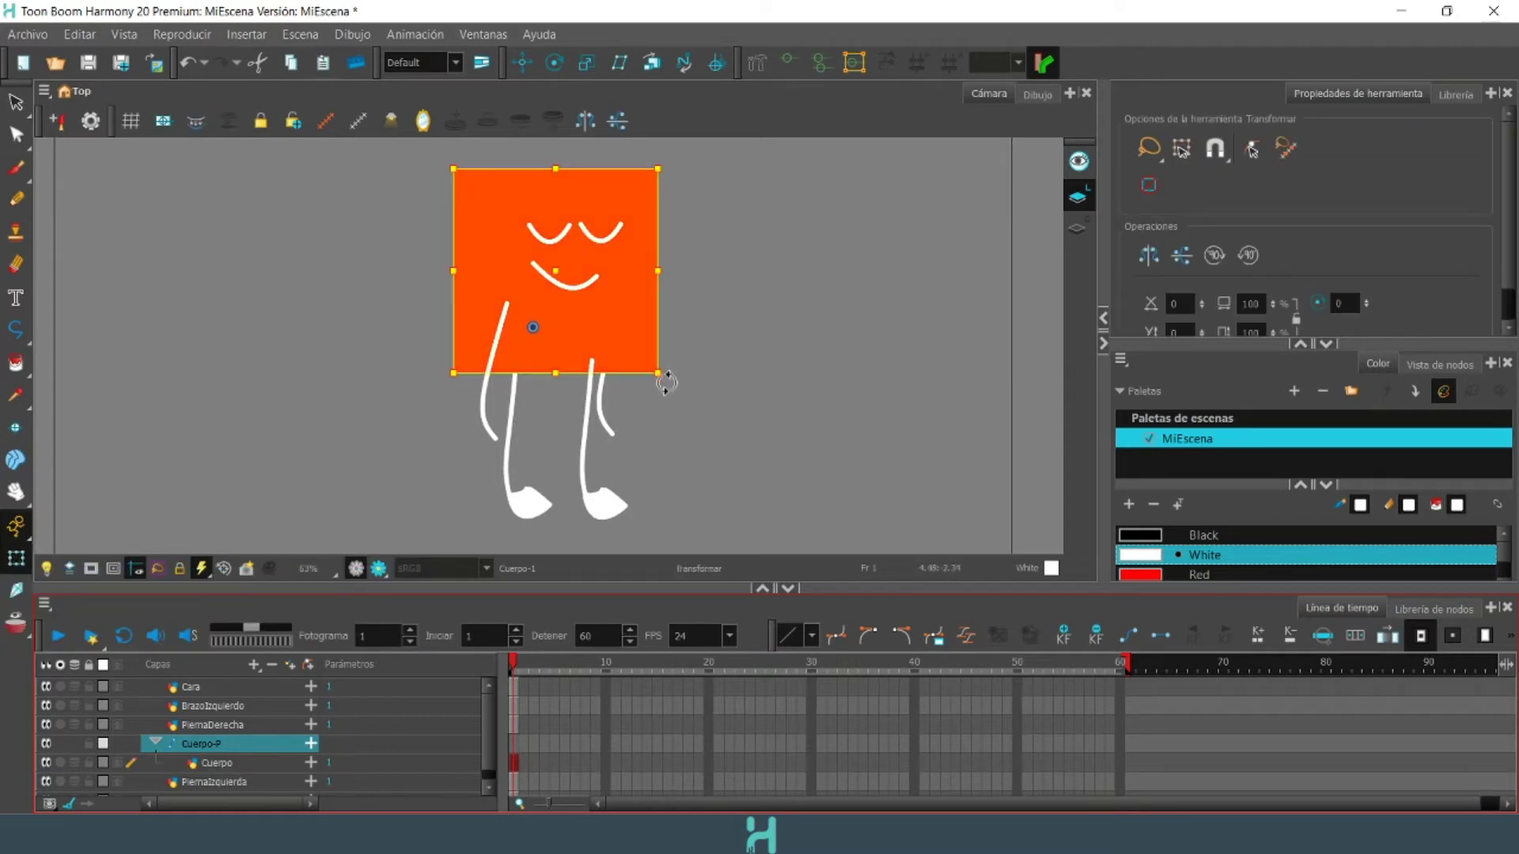
mouse_move(667, 382)
left_mouse_down()
mouse_move(625, 412)
mouse_move(633, 372)
mouse_move(648, 387)
left_mouse_up()
left_click_drag(559, 301, 611, 333)
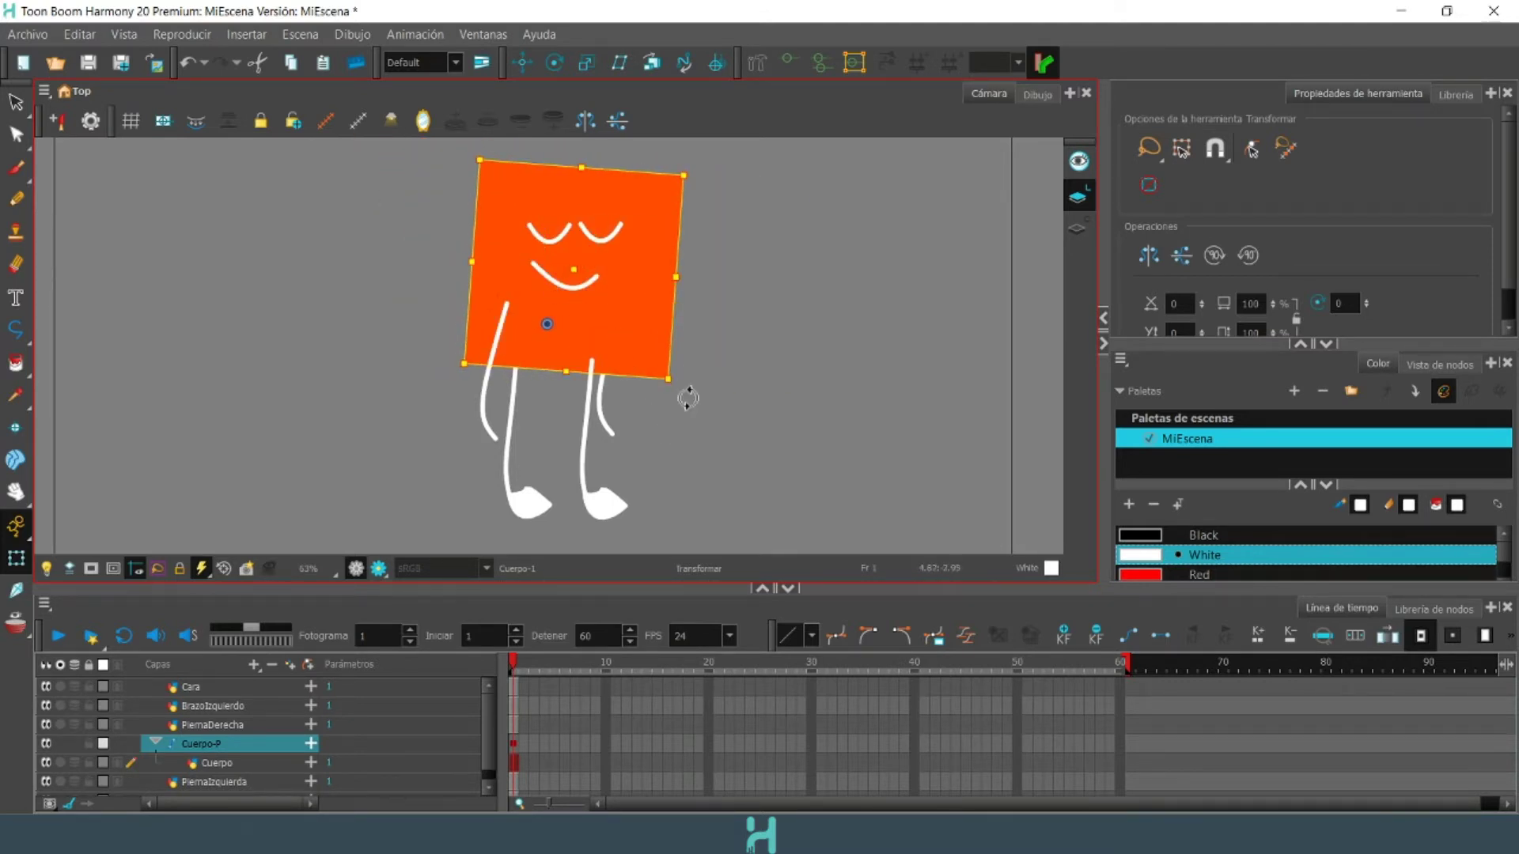
left_click_drag(689, 396, 687, 372)
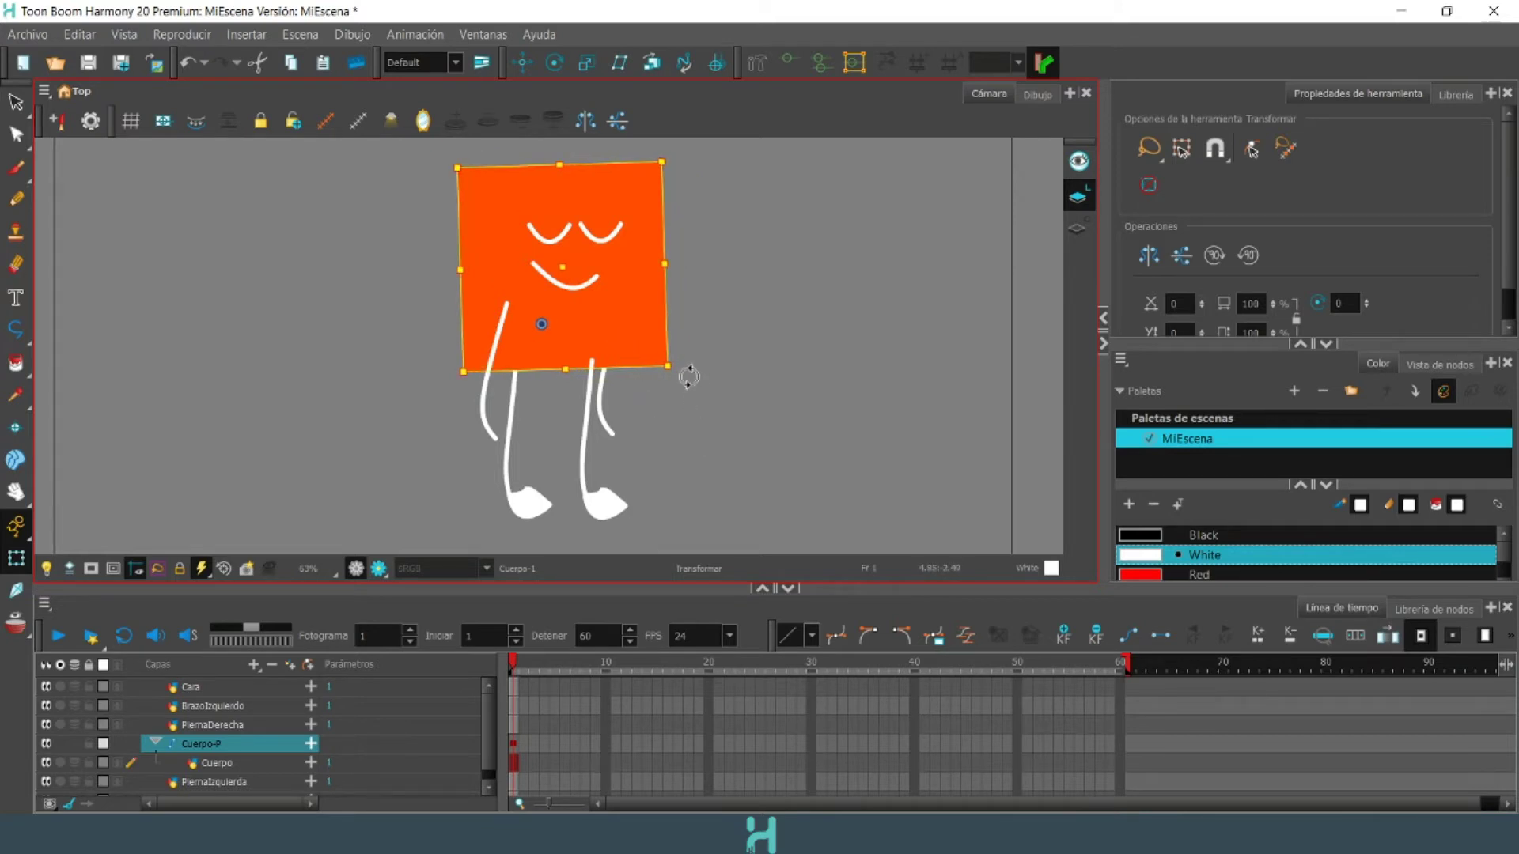
left_click_drag(689, 370, 685, 405)
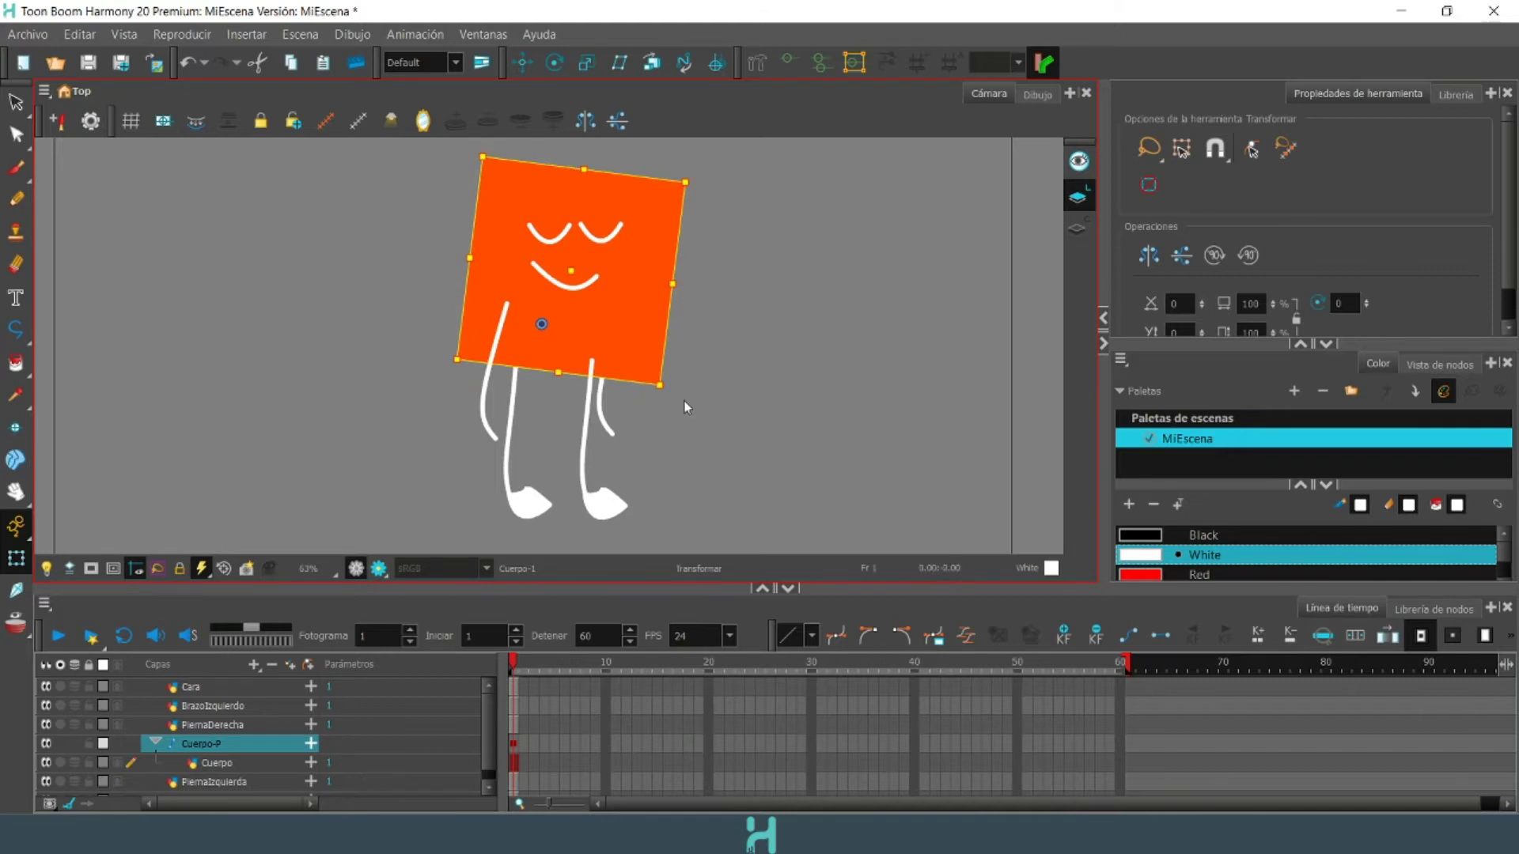
- Move the Cuerpo-P peg's pivot to the centre of the red square and rotate the body around it
left_click(557, 64)
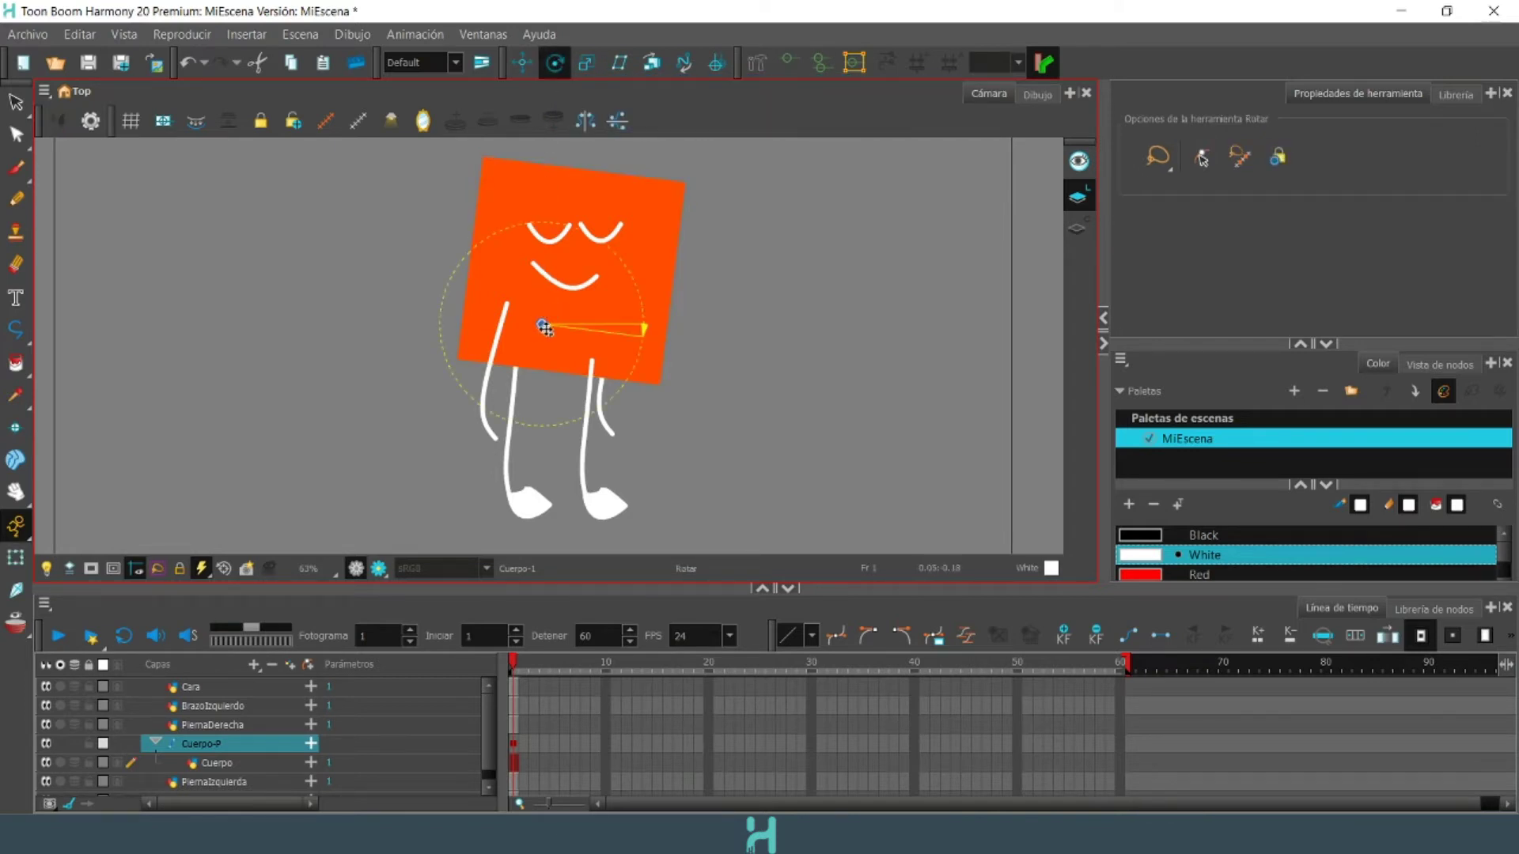
left_click_drag(543, 328, 579, 278)
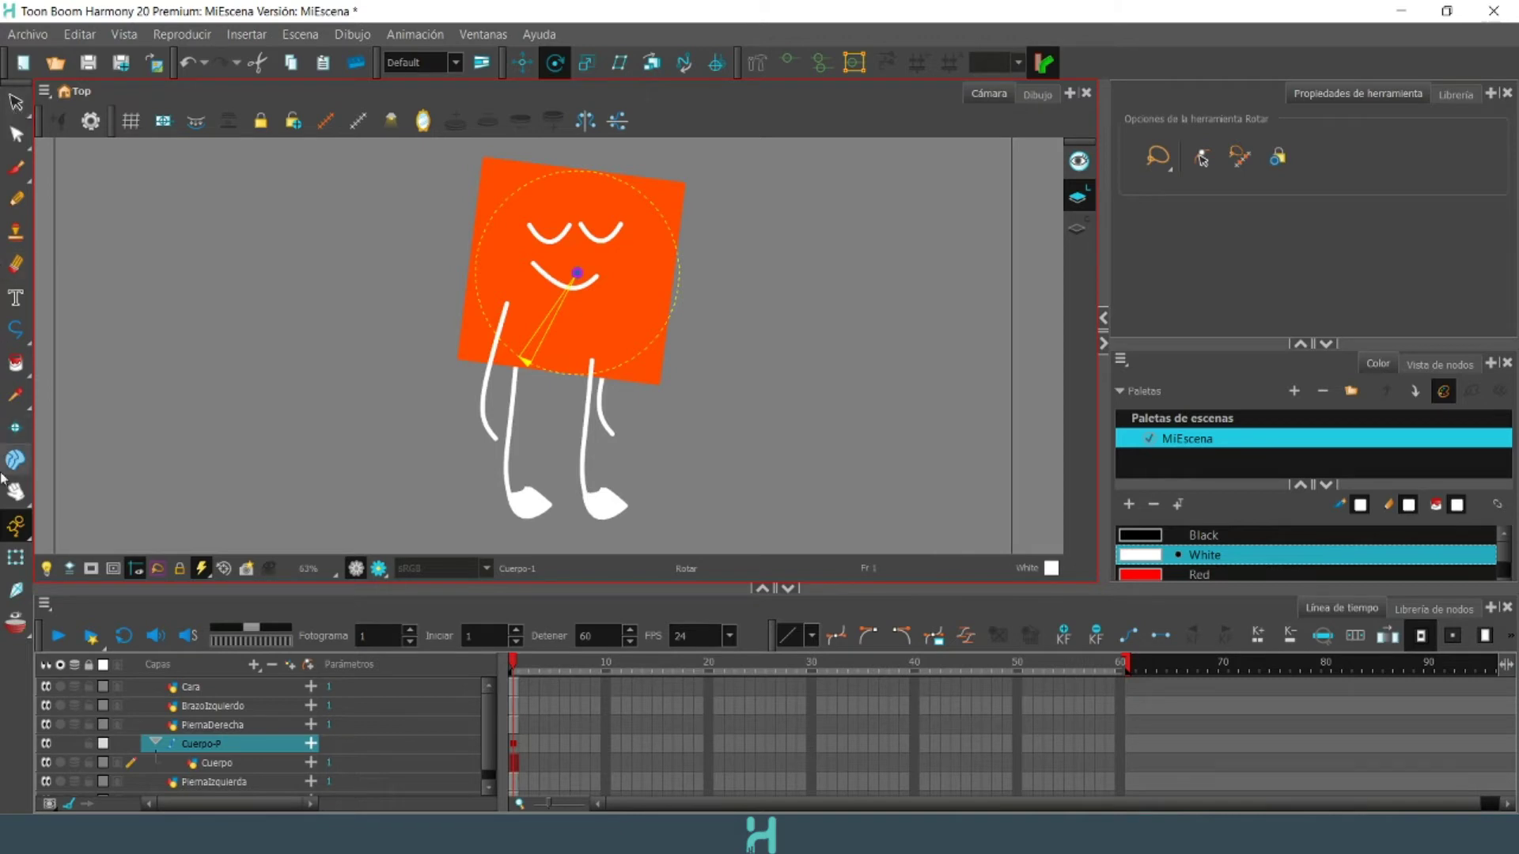
left_click(15, 558)
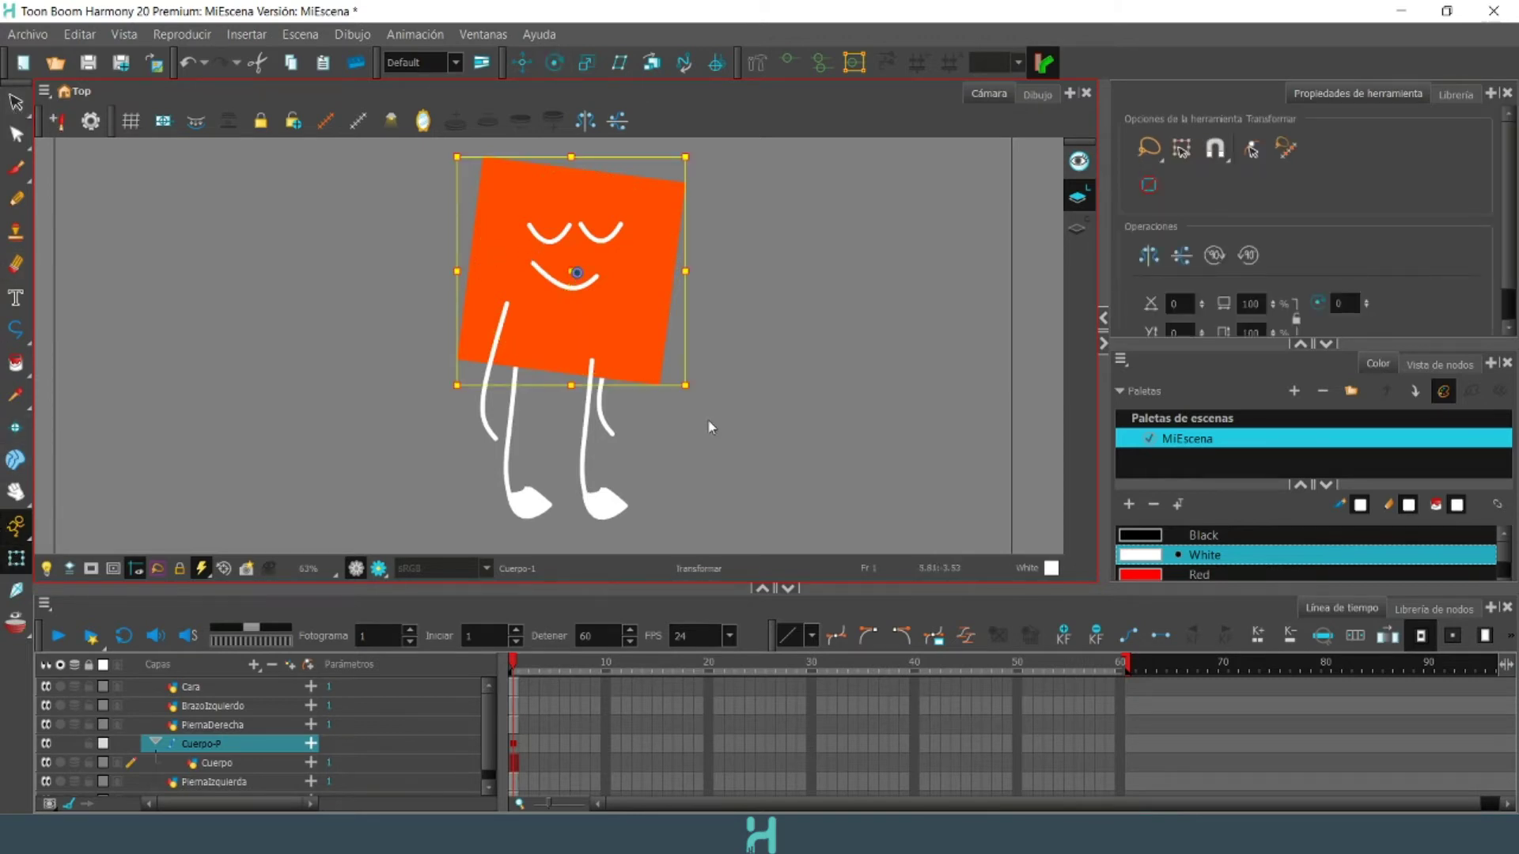
left_click_drag(693, 389, 644, 333)
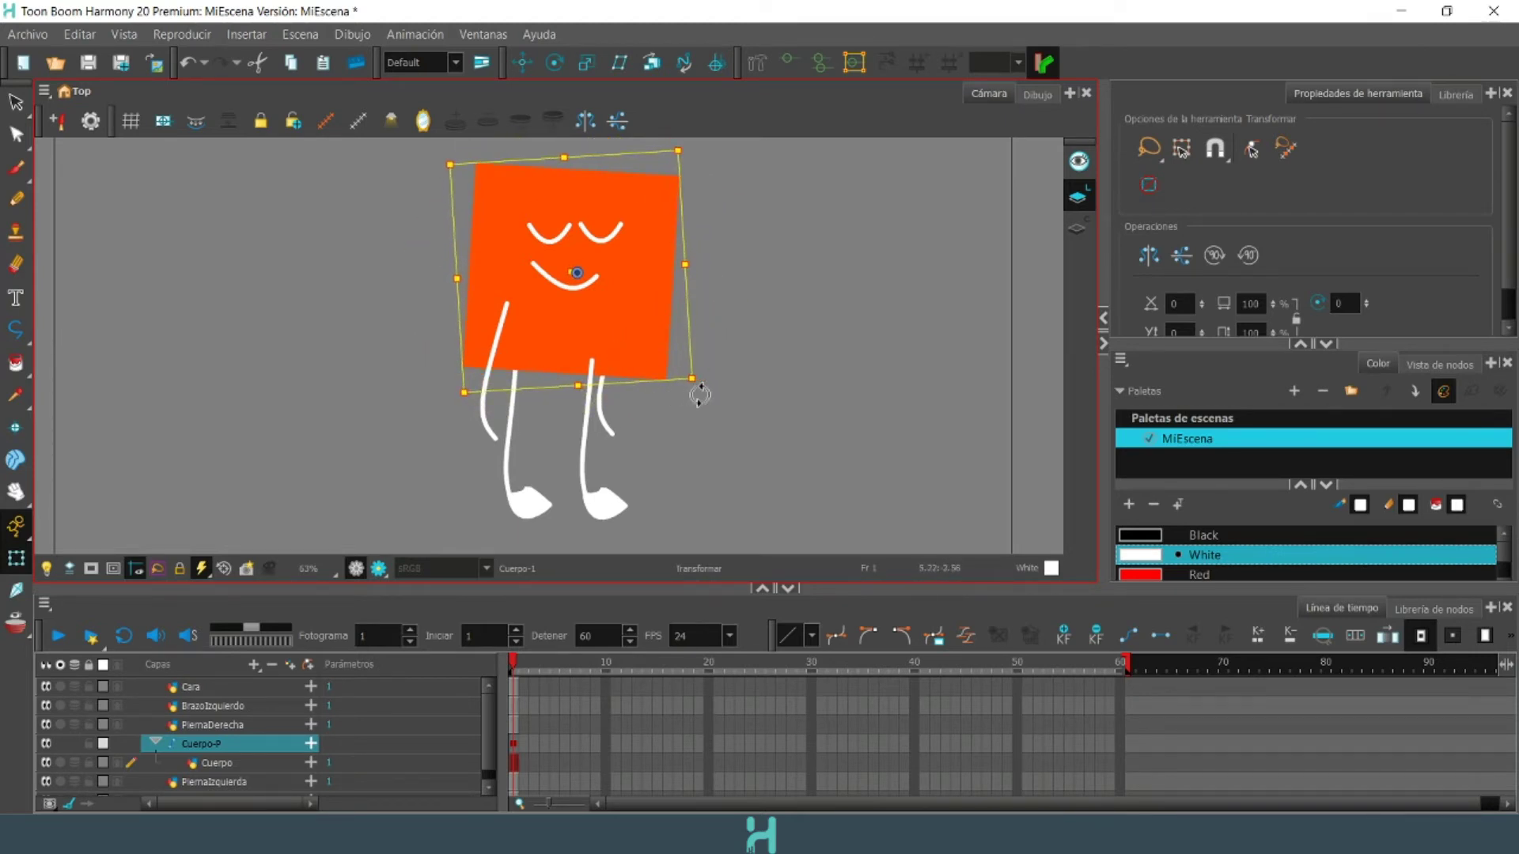
left_click_drag(702, 393, 706, 393)
- Shift the body slightly down and to the left, stretch it sideways, and narrow it again
left_click_drag(628, 330, 615, 340)
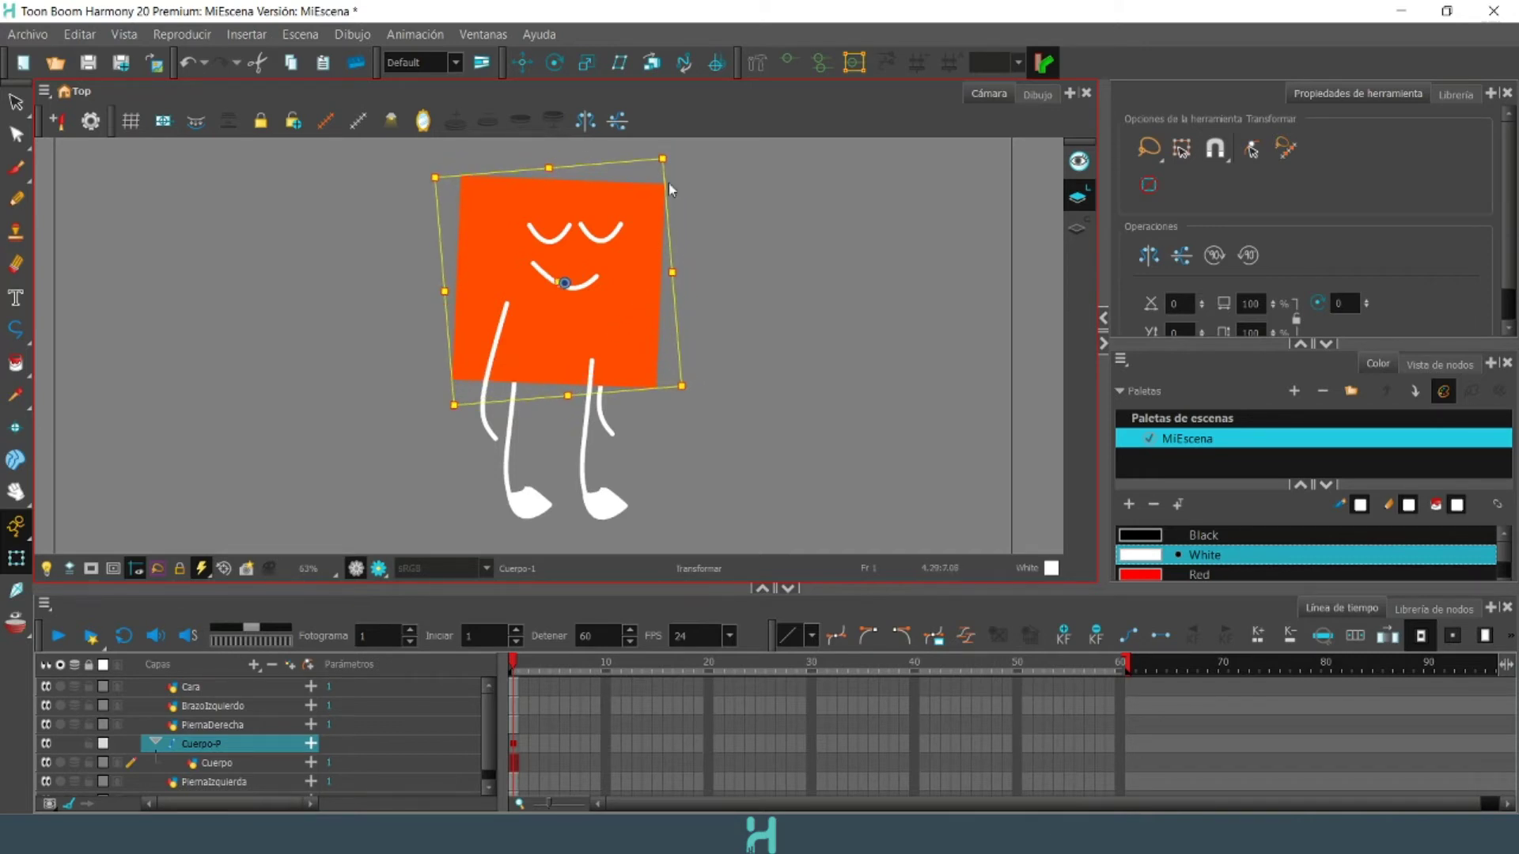
left_click_drag(661, 159, 673, 159)
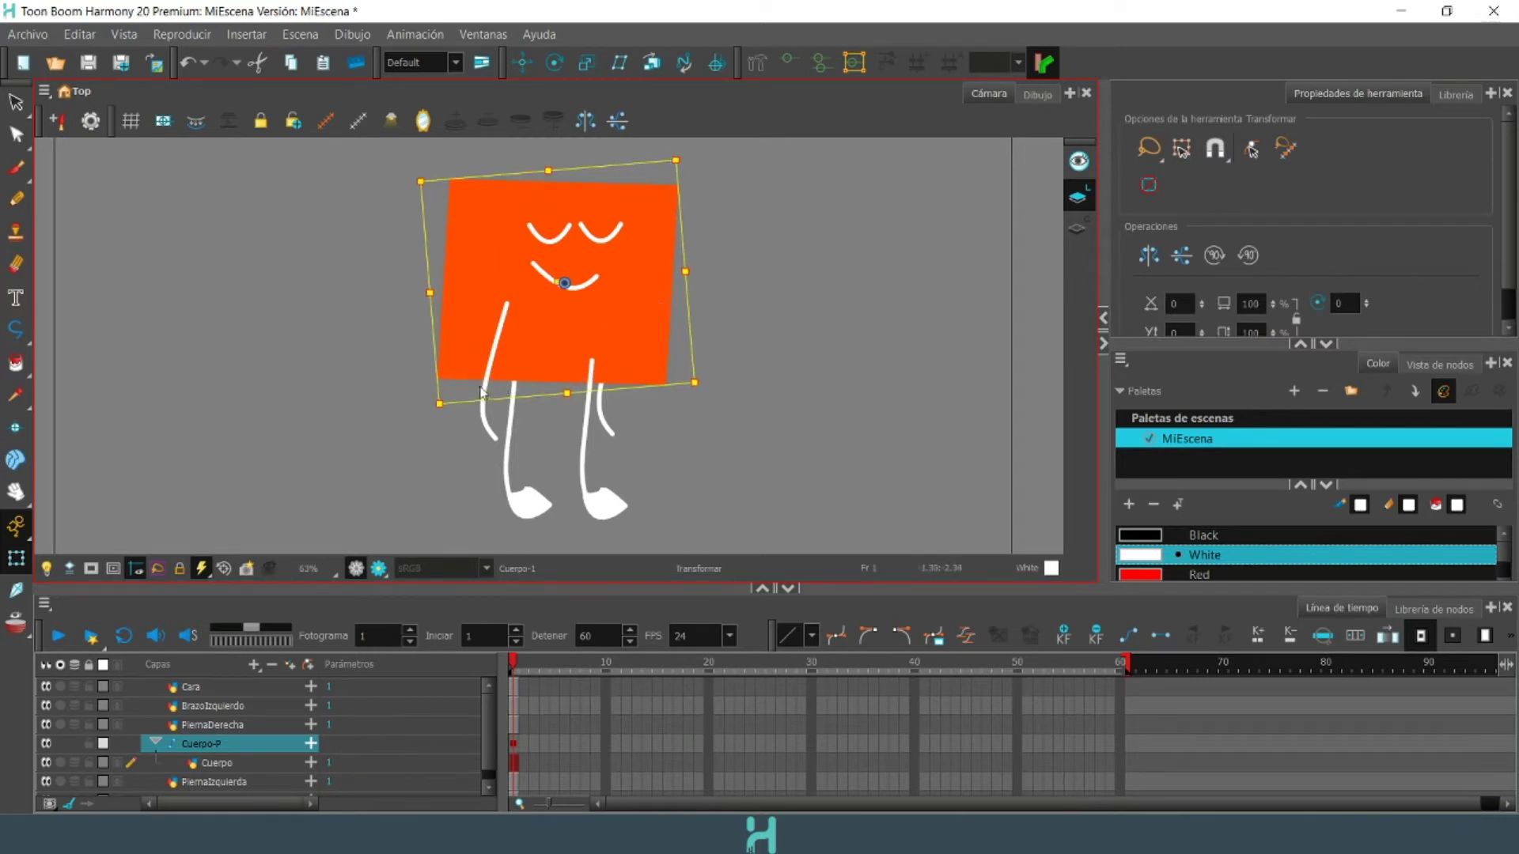
left_click_drag(430, 294, 443, 292)
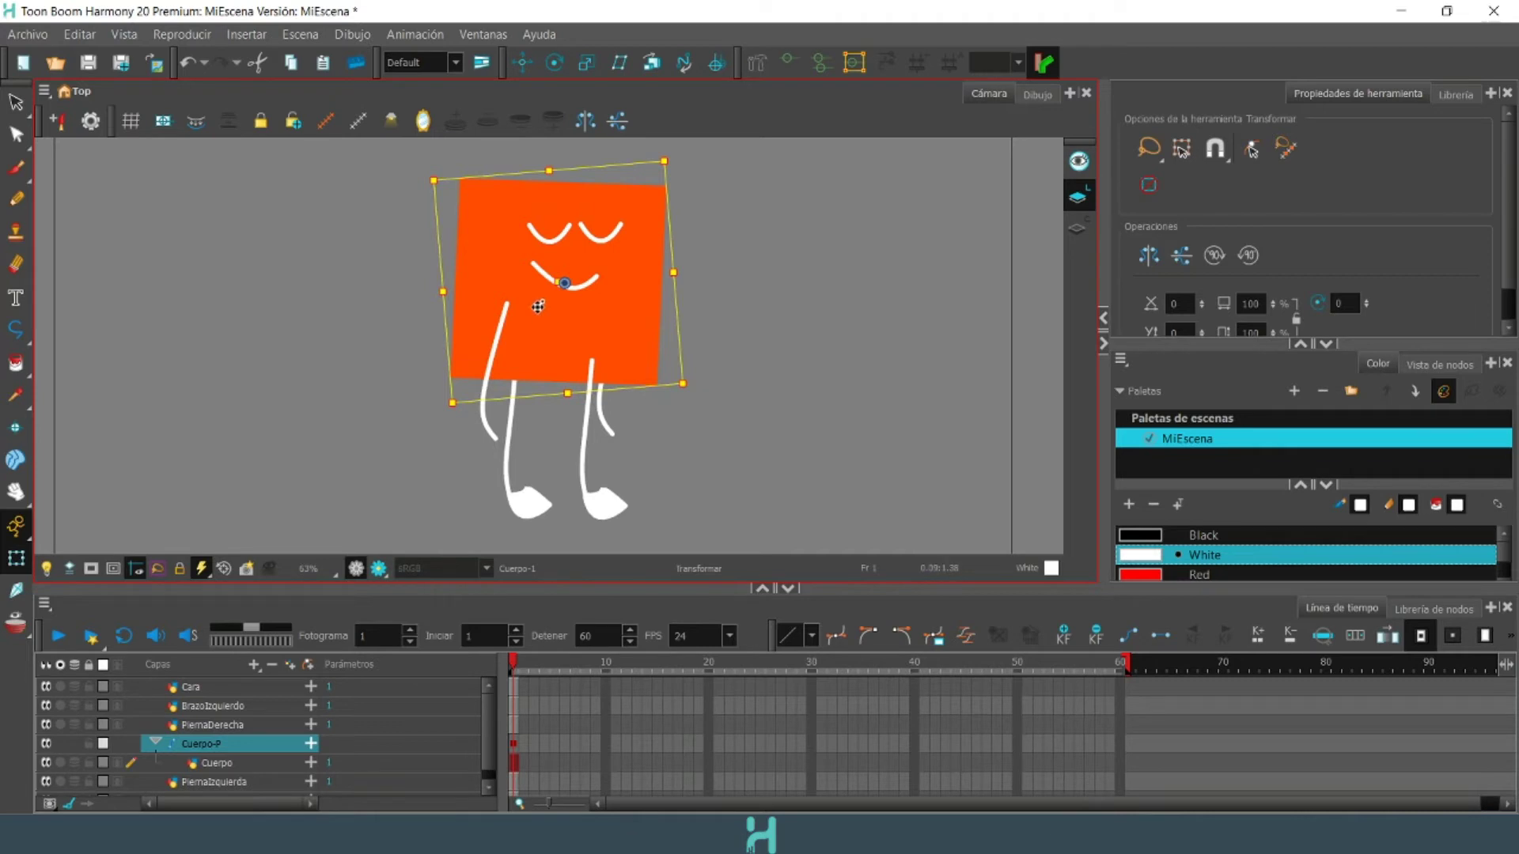
- Add a parent peg to the BrazoDerecho layer and another to the PiernaIzquierda layer
scroll(190, 704, "down", 1)
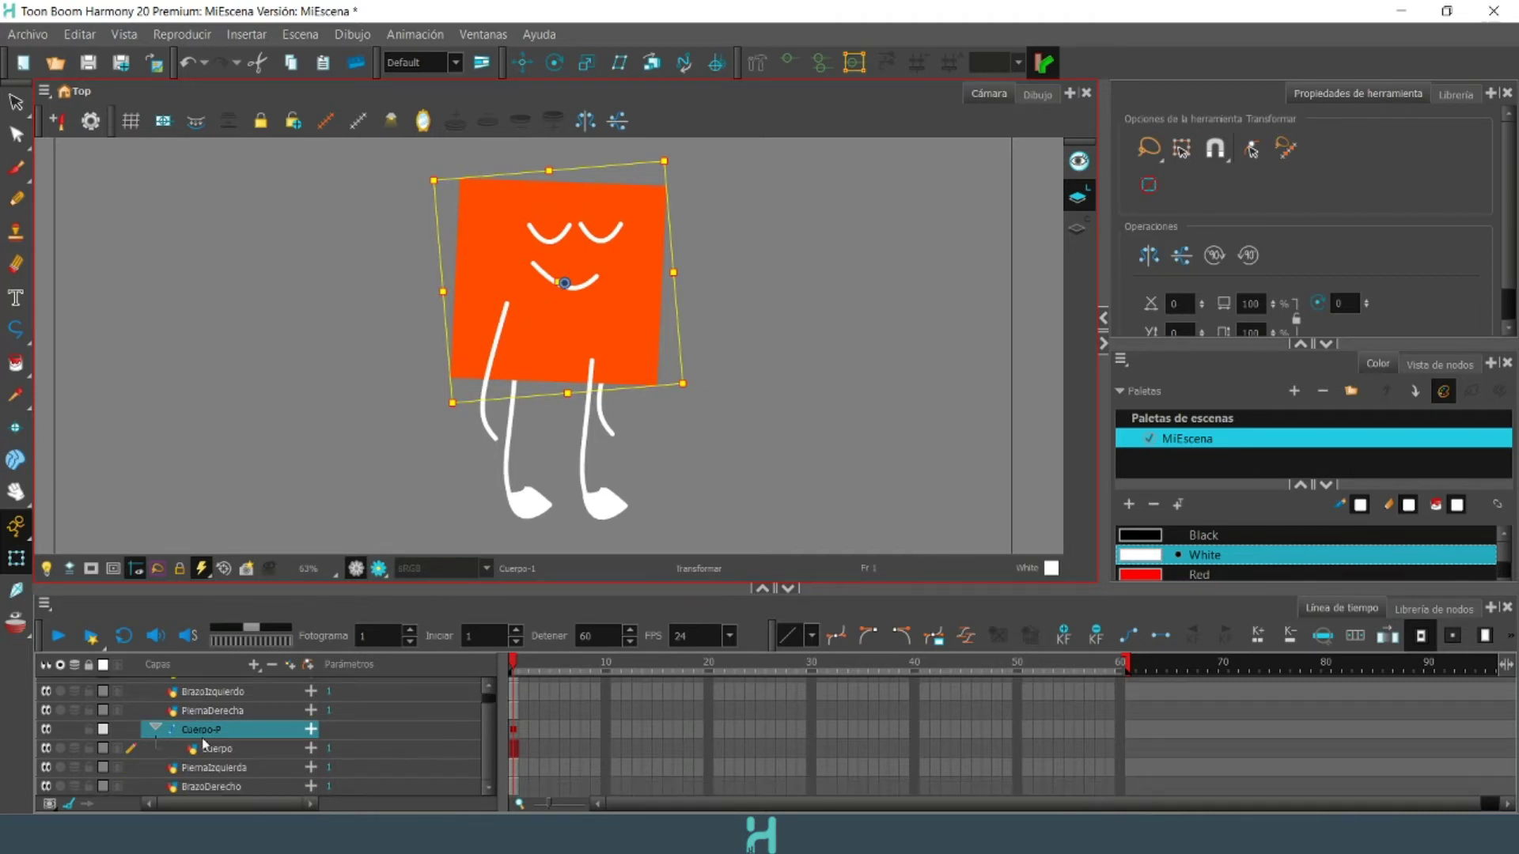
left_click(227, 787)
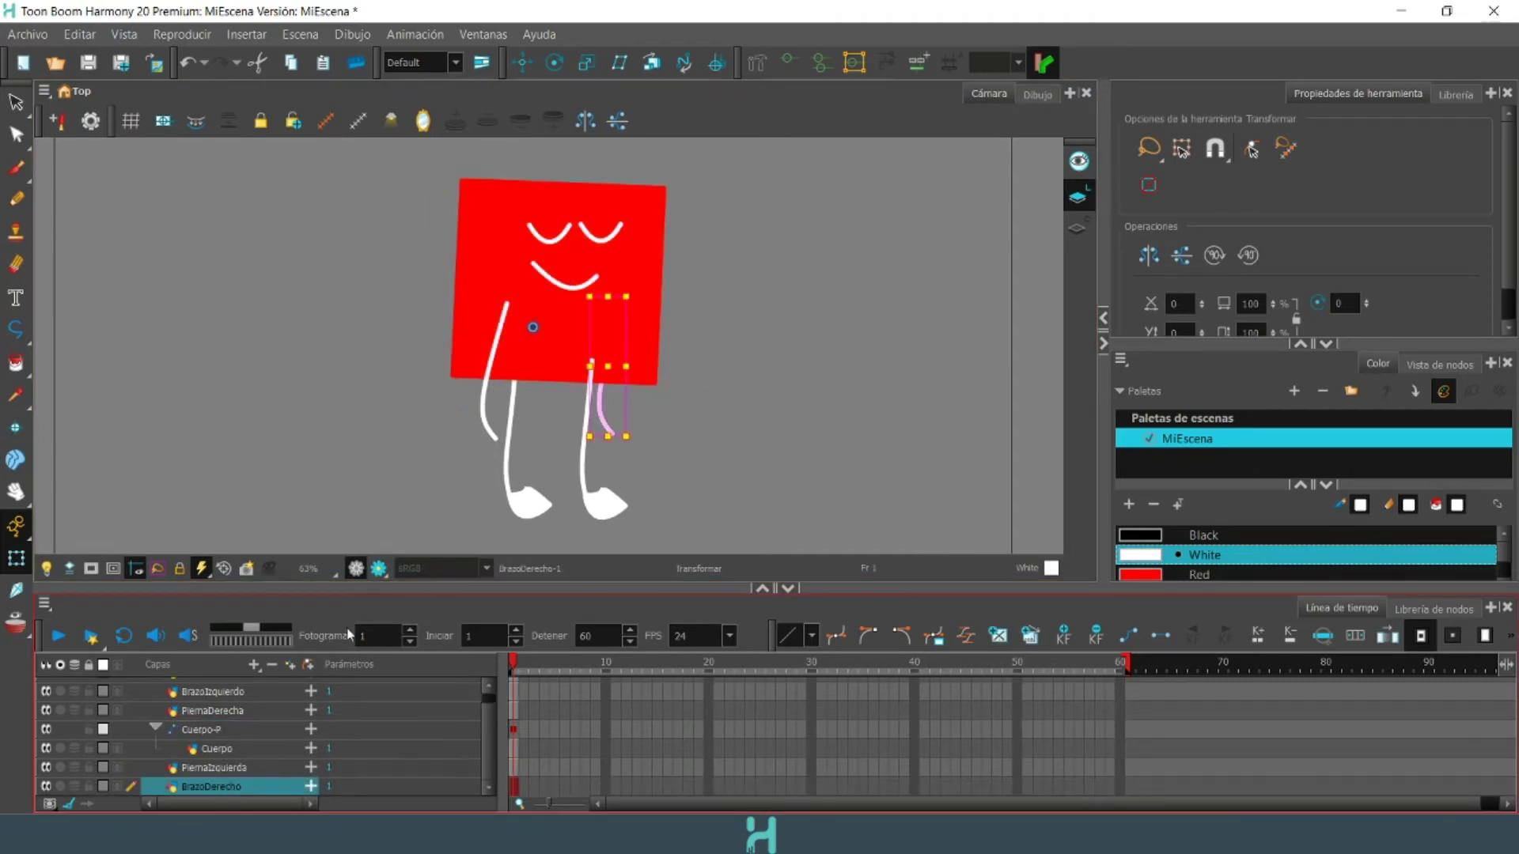
left_click(309, 665)
scroll(200, 779, "down", 1)
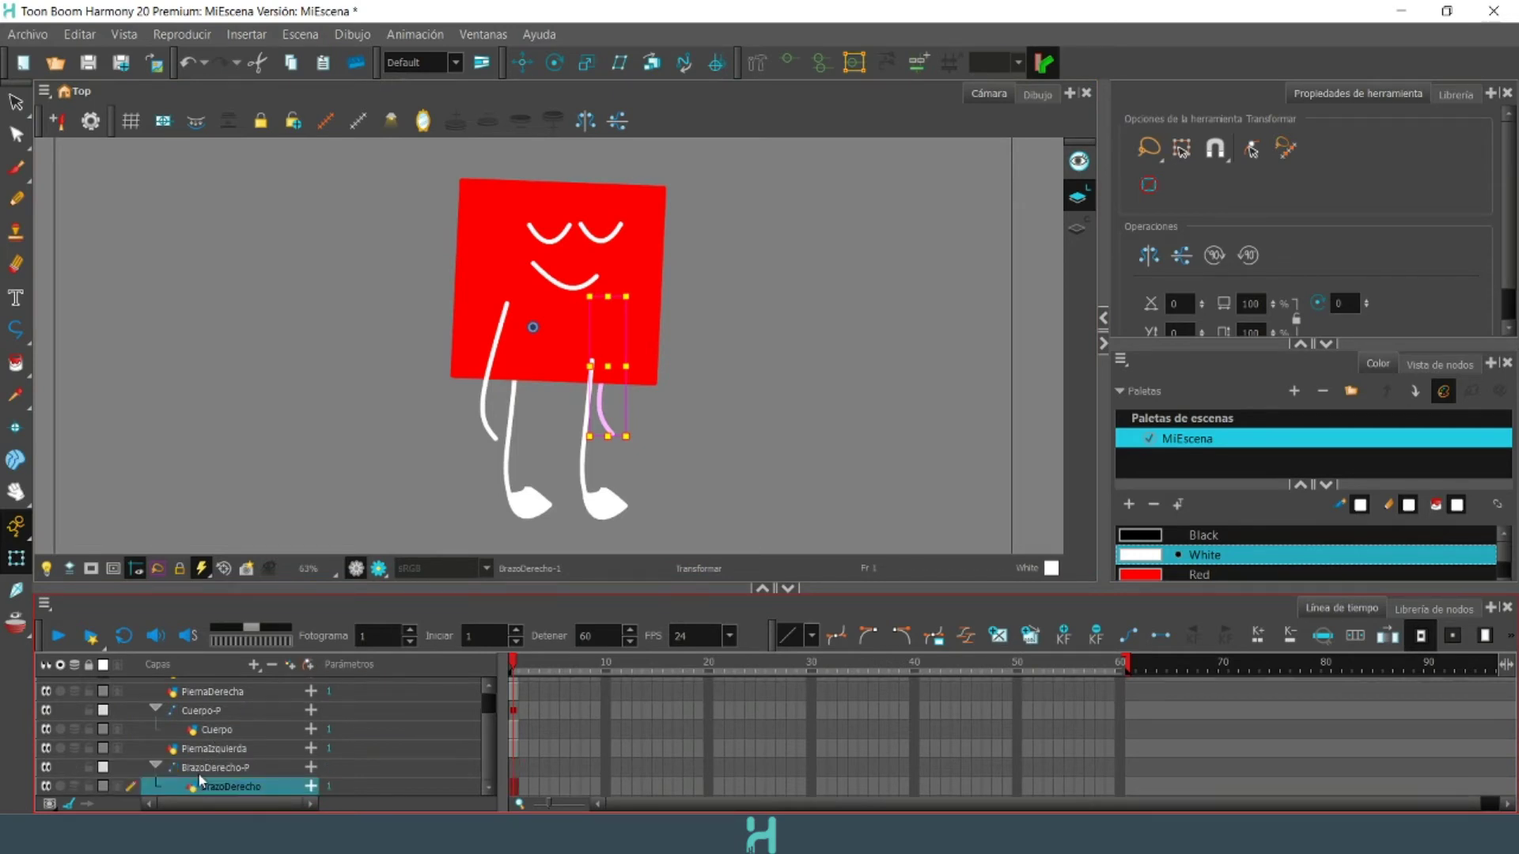
left_click(209, 748)
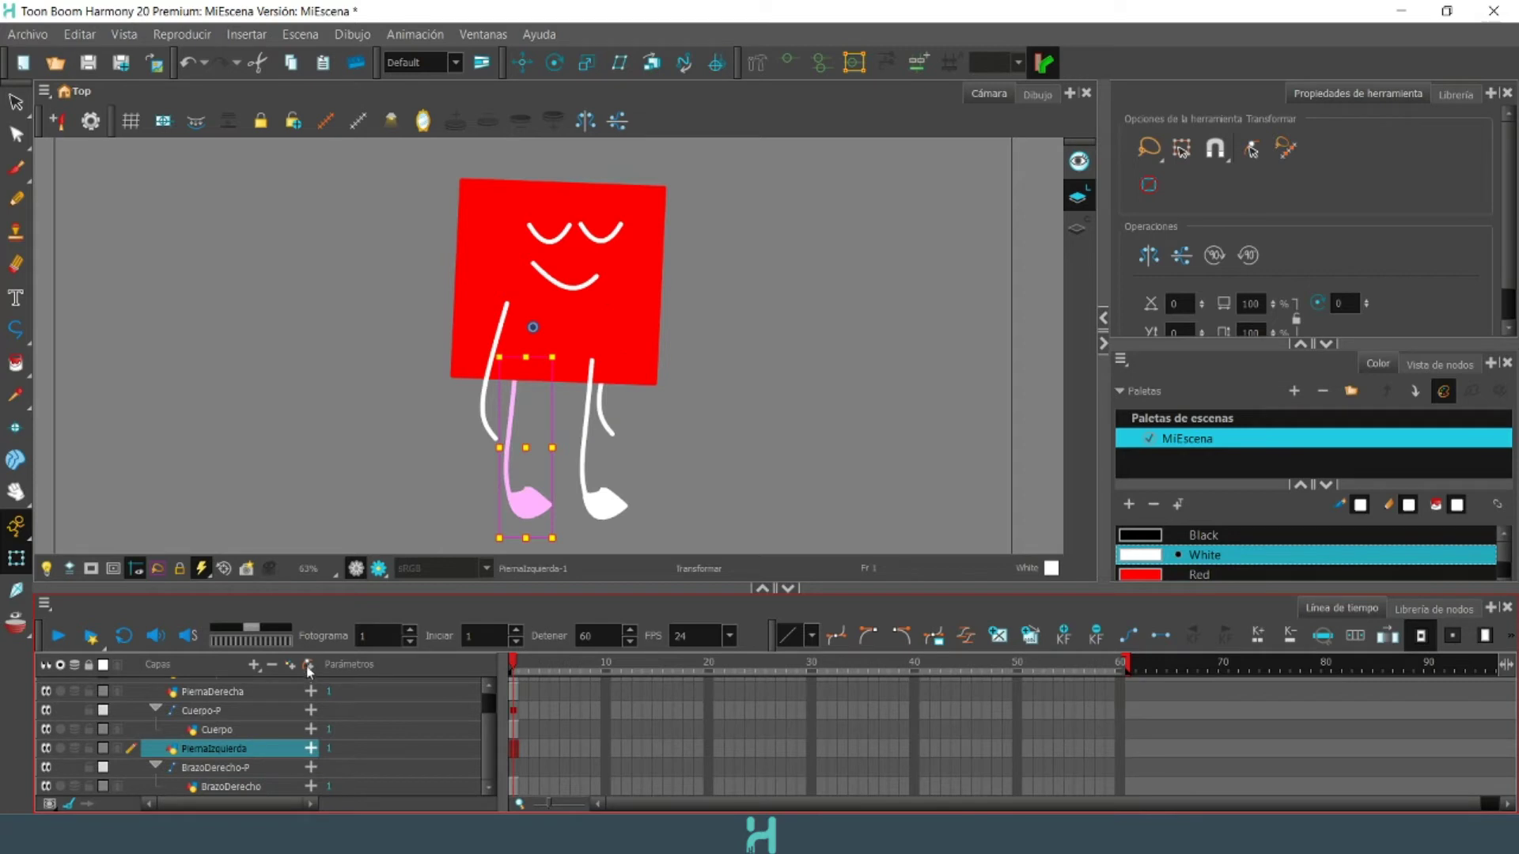
left_click(310, 669)
- Add a parent peg to each of the PiernaDerecha, BrazoIzquierdo and Cara layers
scroll(229, 754, "up", 2)
left_click(202, 725)
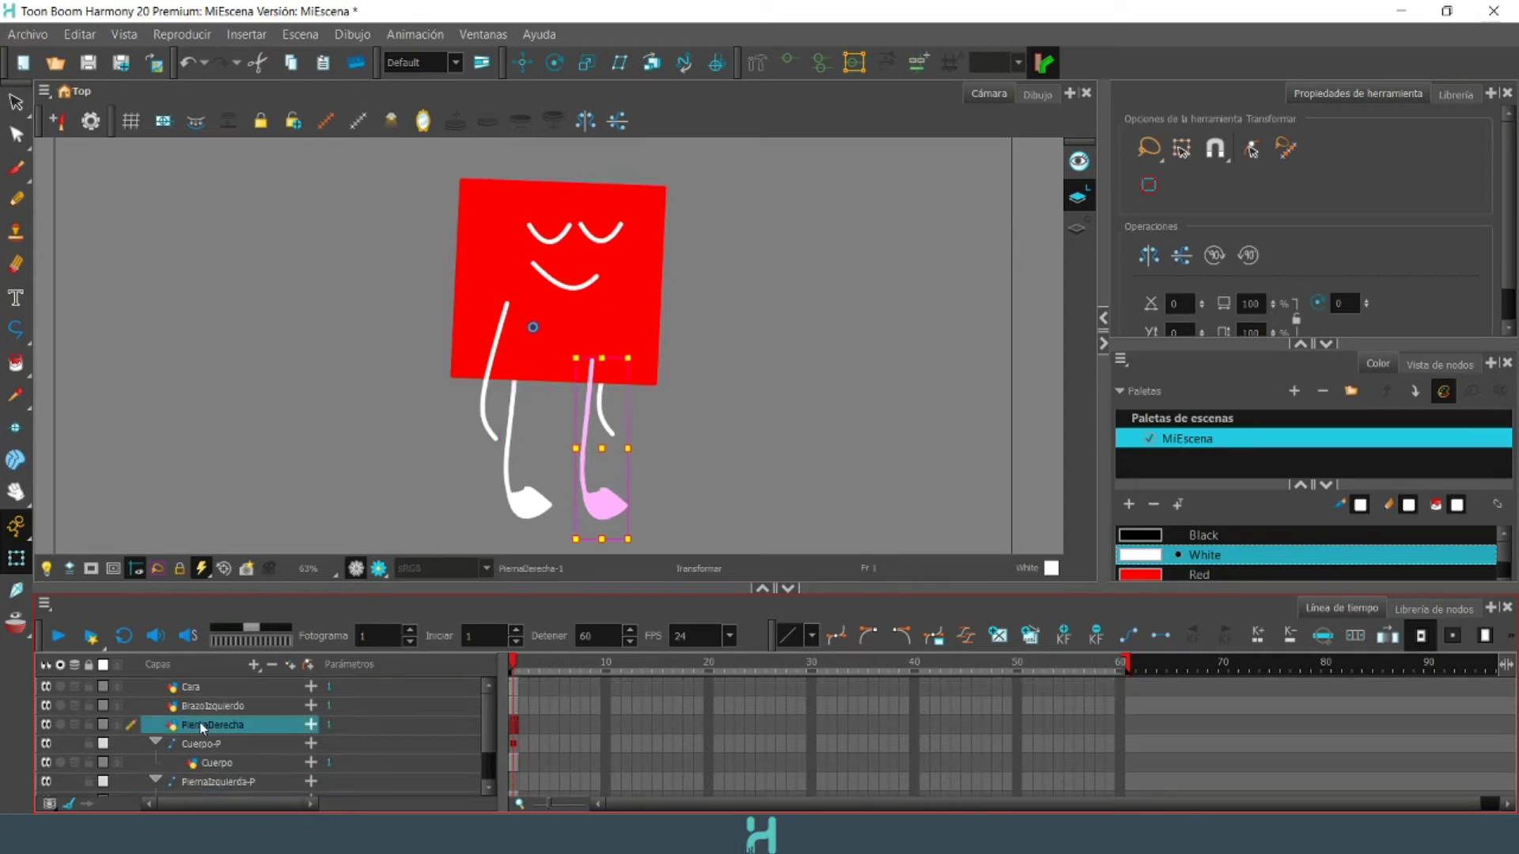
left_click(306, 665)
left_click(240, 707)
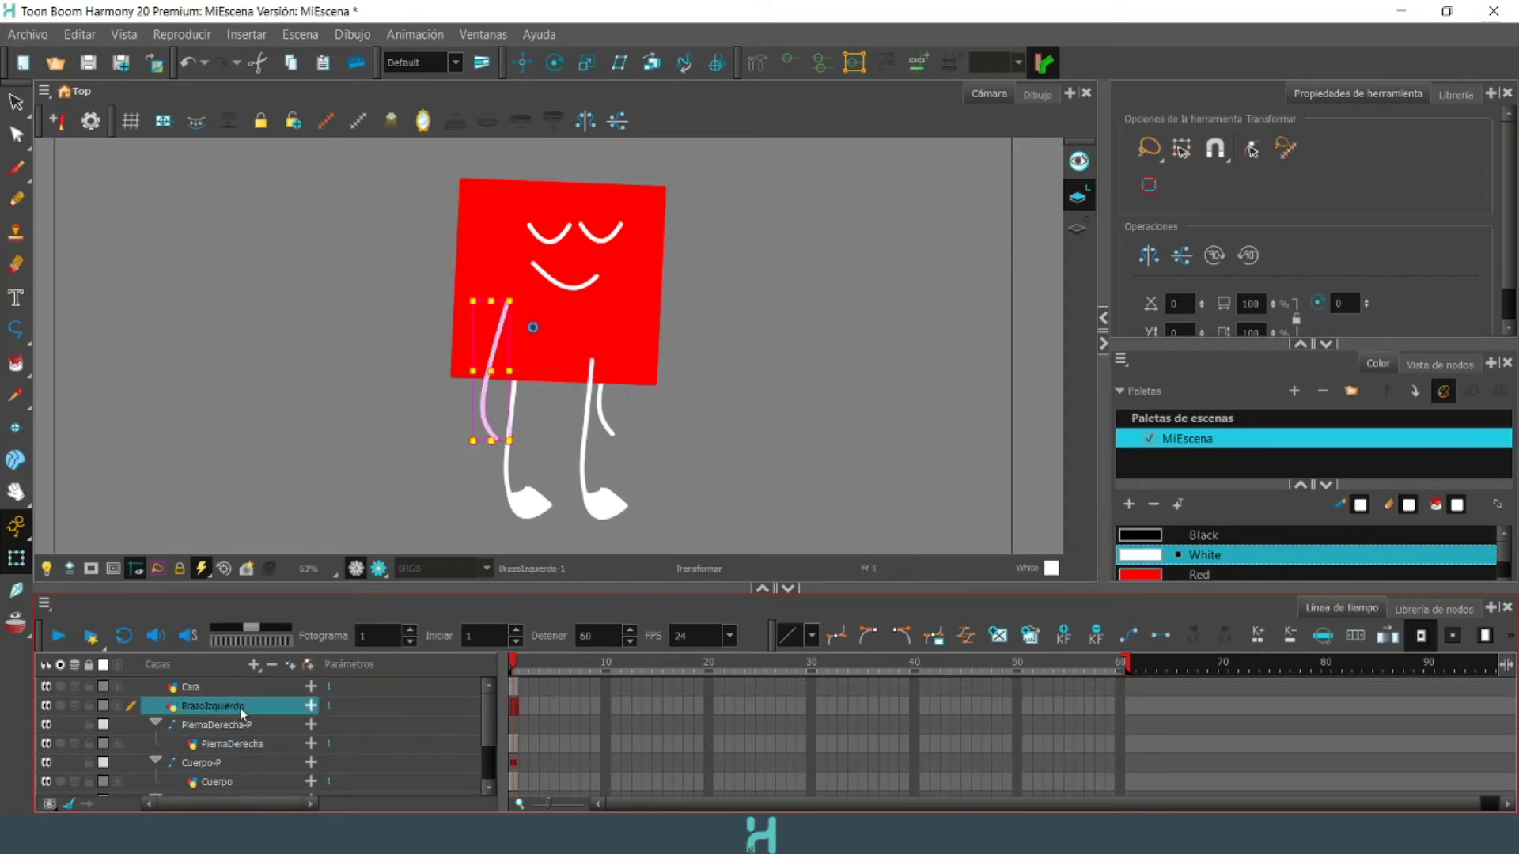
left_click(308, 667)
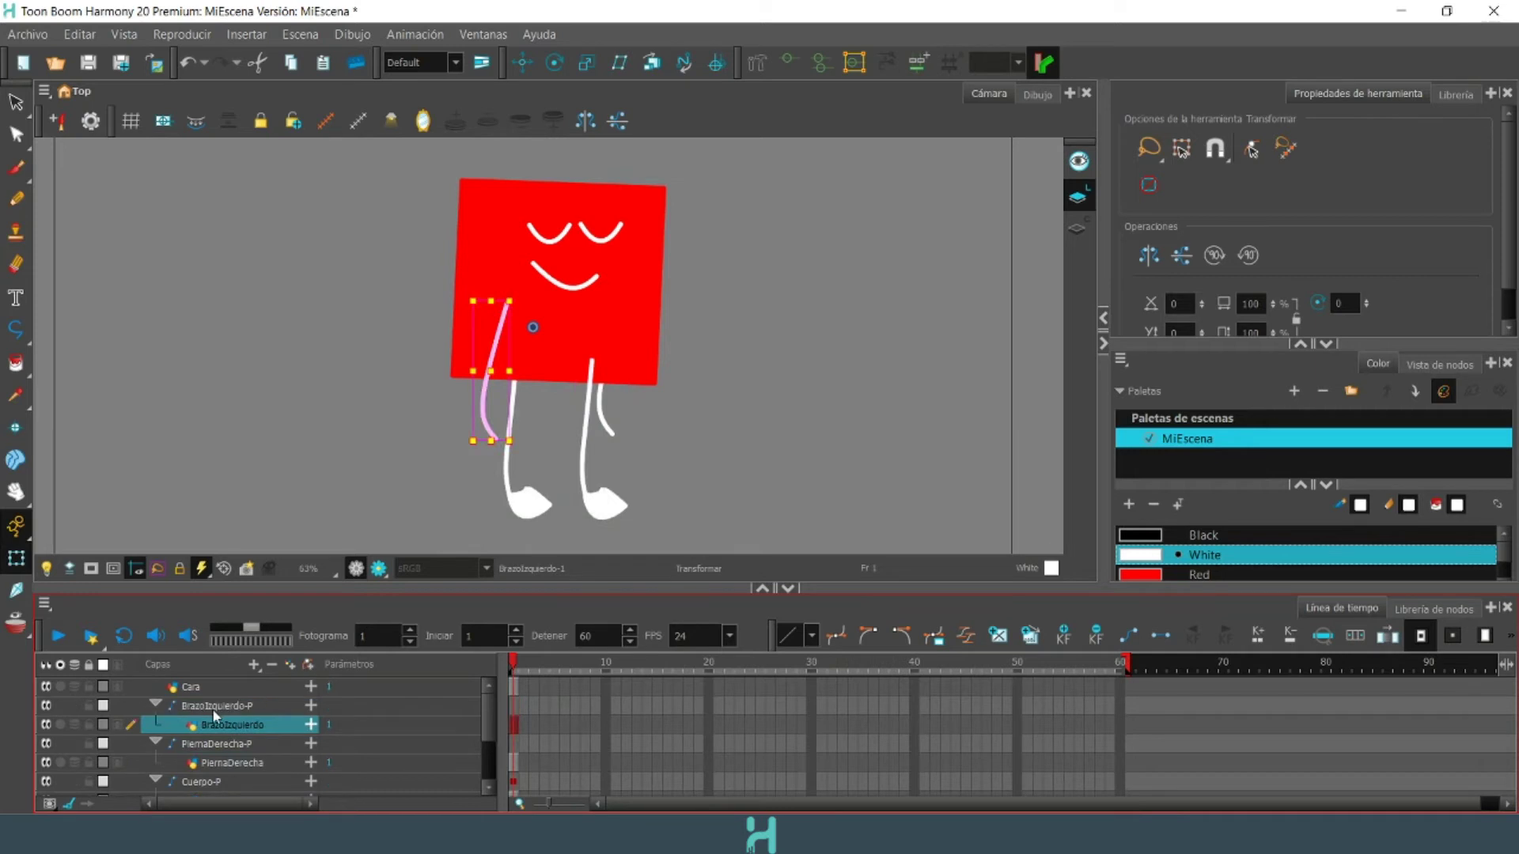
left_click(202, 685)
left_click(308, 666)
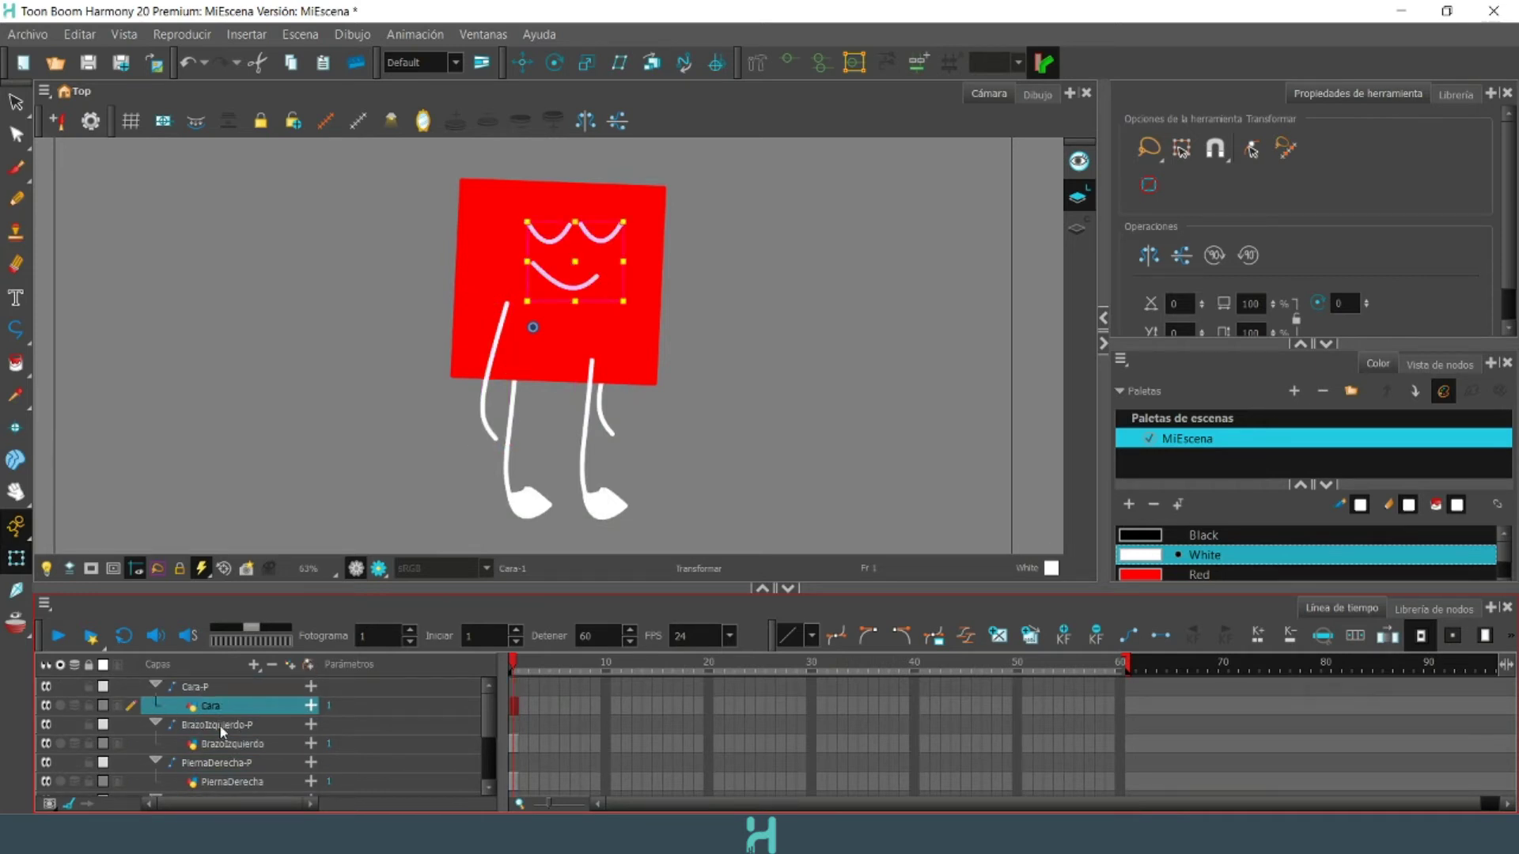
- Move the BrazoDerecho-P peg's pivot to the shoulder end of that arm, using the Translate tool
scroll(222, 733, "down", 3)
left_click(220, 770)
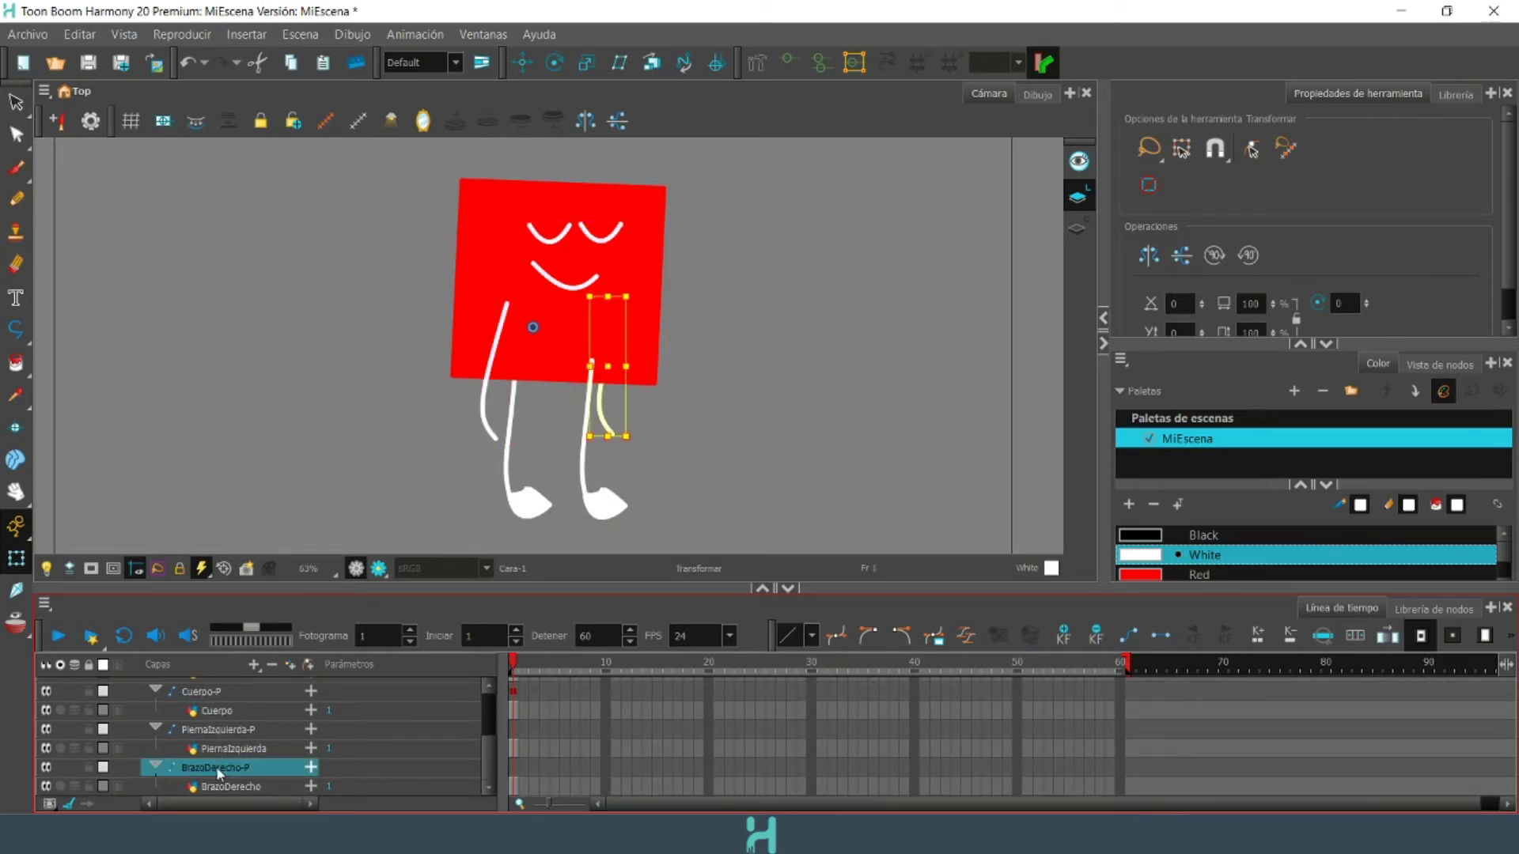
left_click(527, 65)
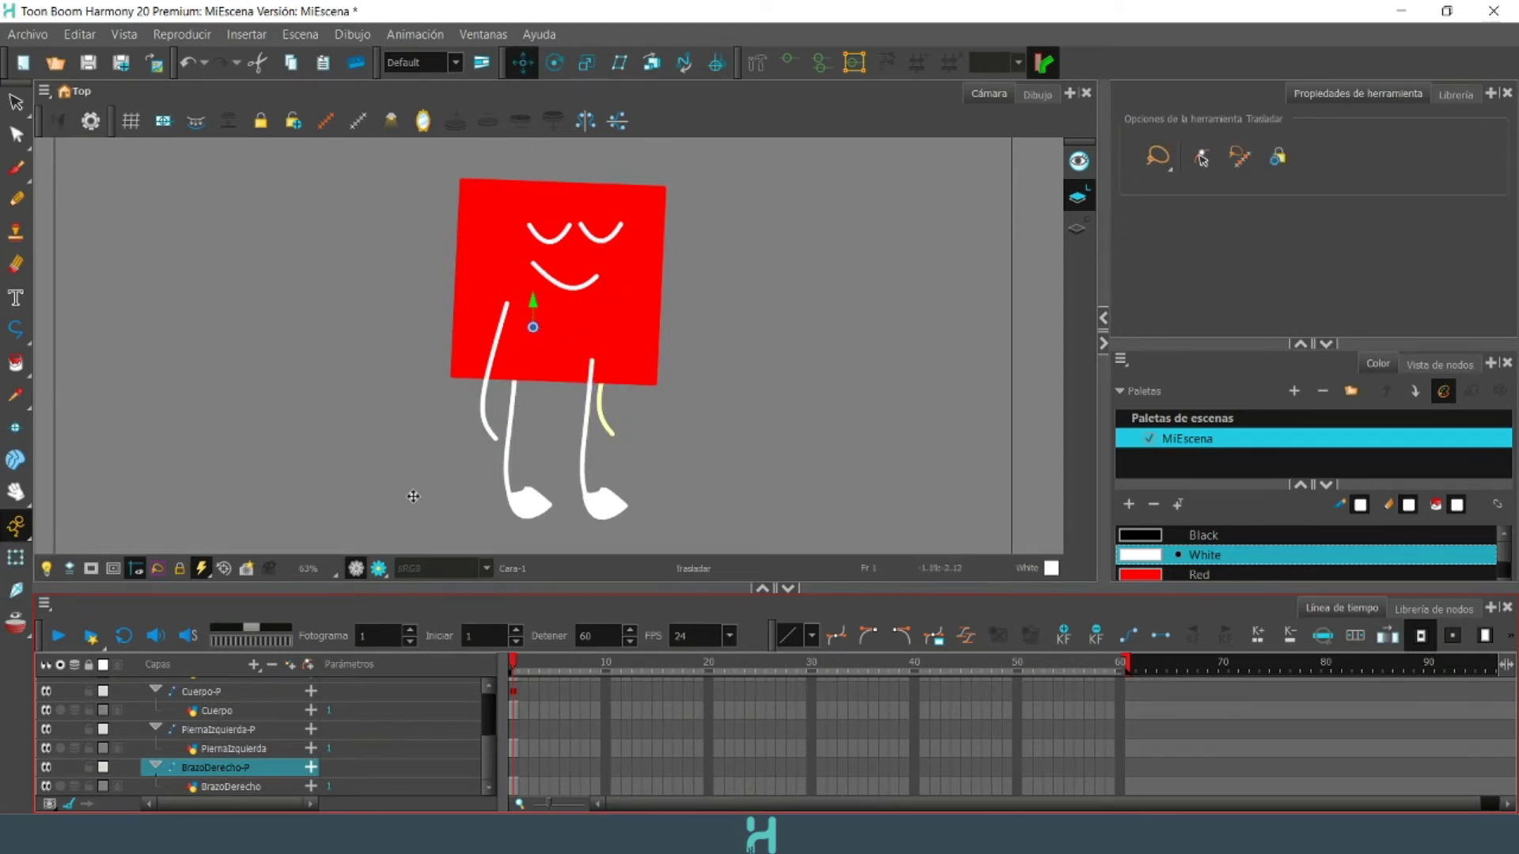
left_click_drag(533, 327, 613, 331)
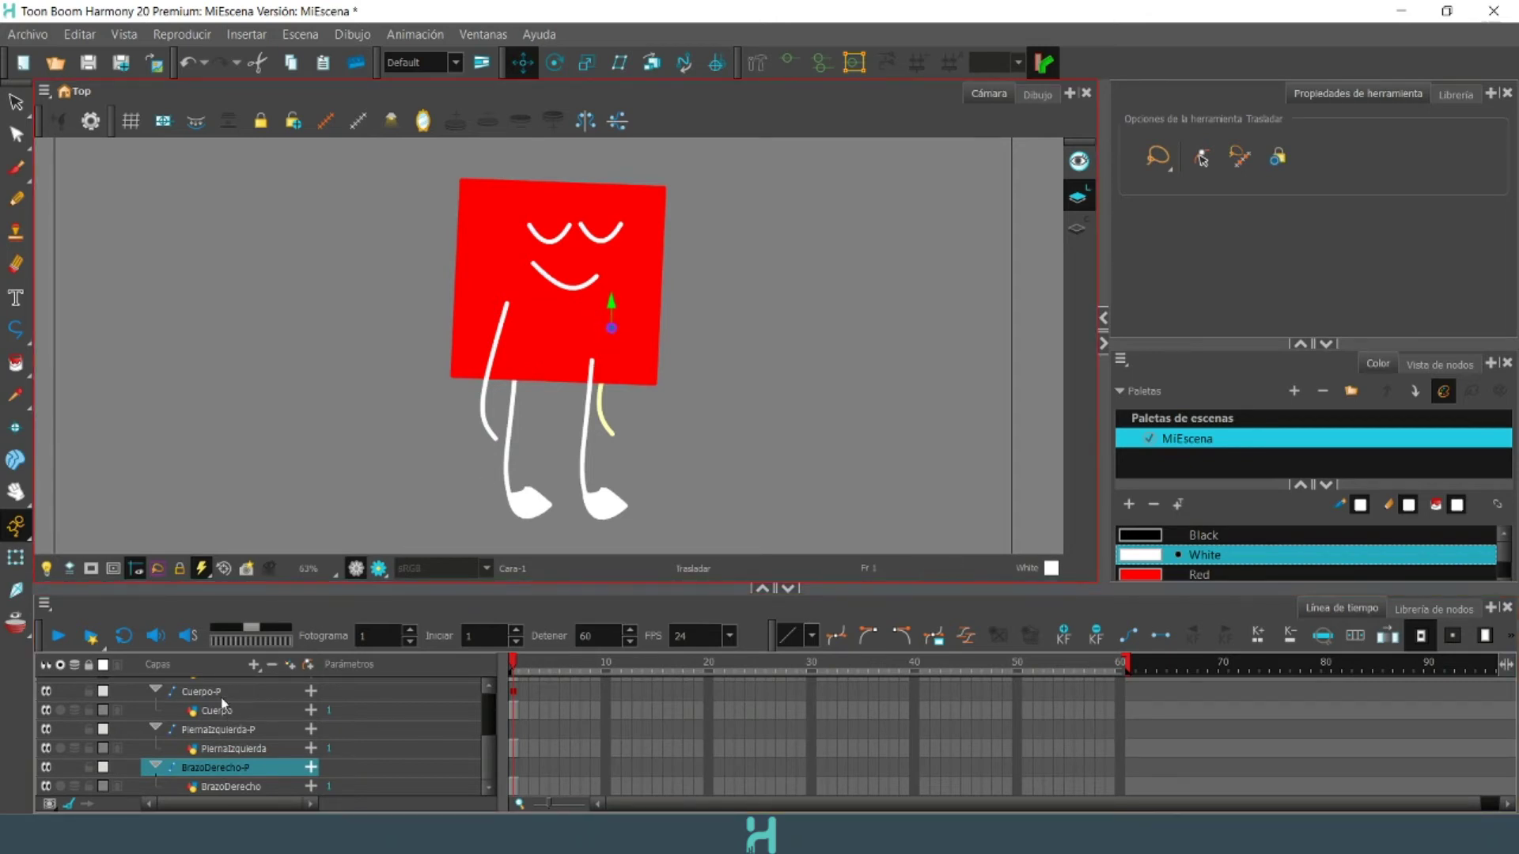
- Move the BrazoIzquierdo-P peg's pivot onto the upper end of that arm, using the Rotate tool
scroll(216, 750, "up", 2)
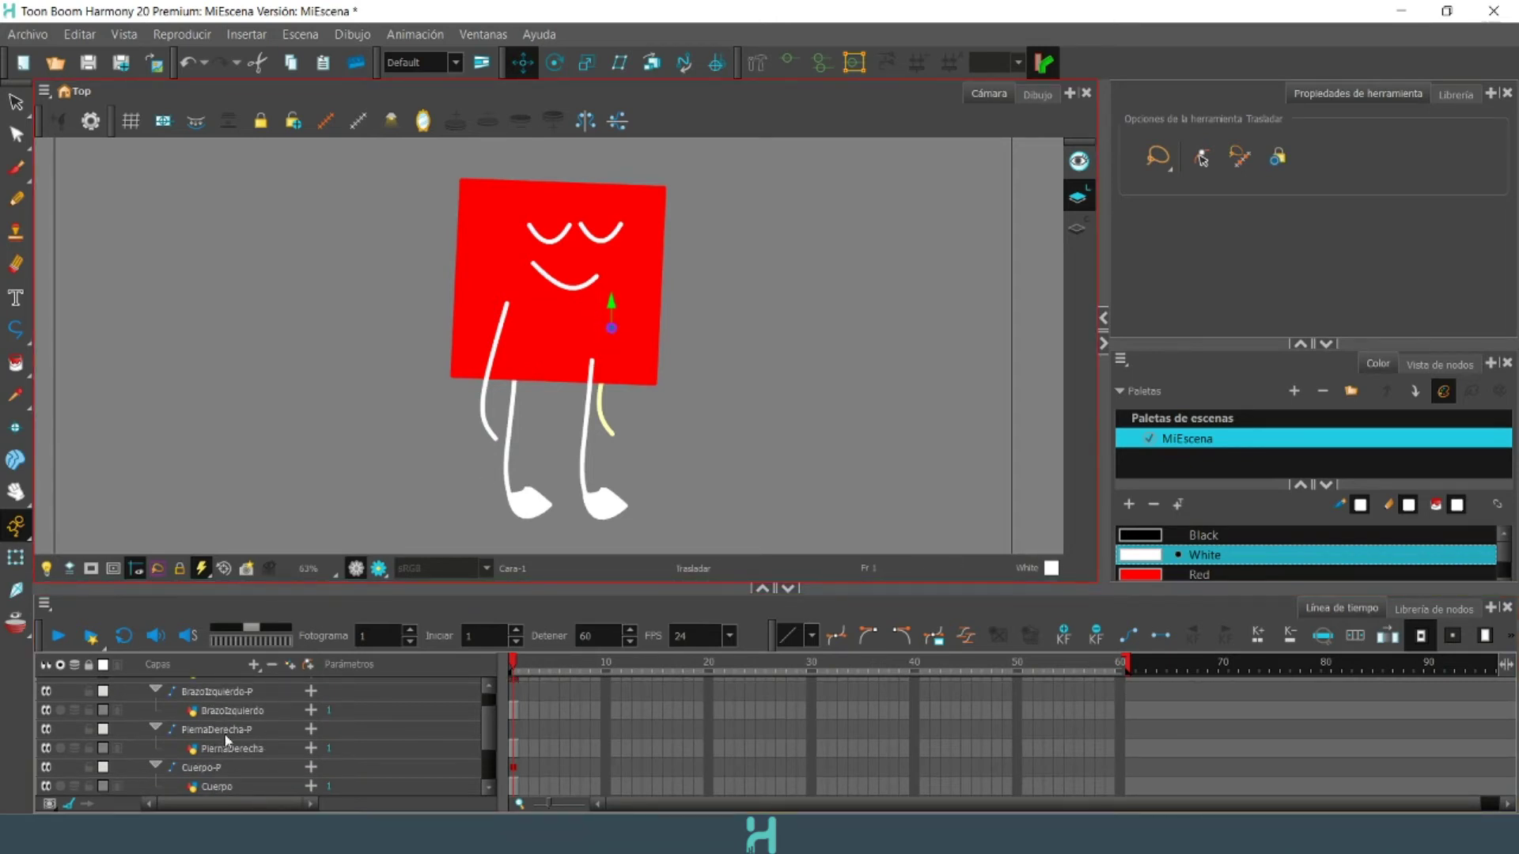
left_click(234, 693)
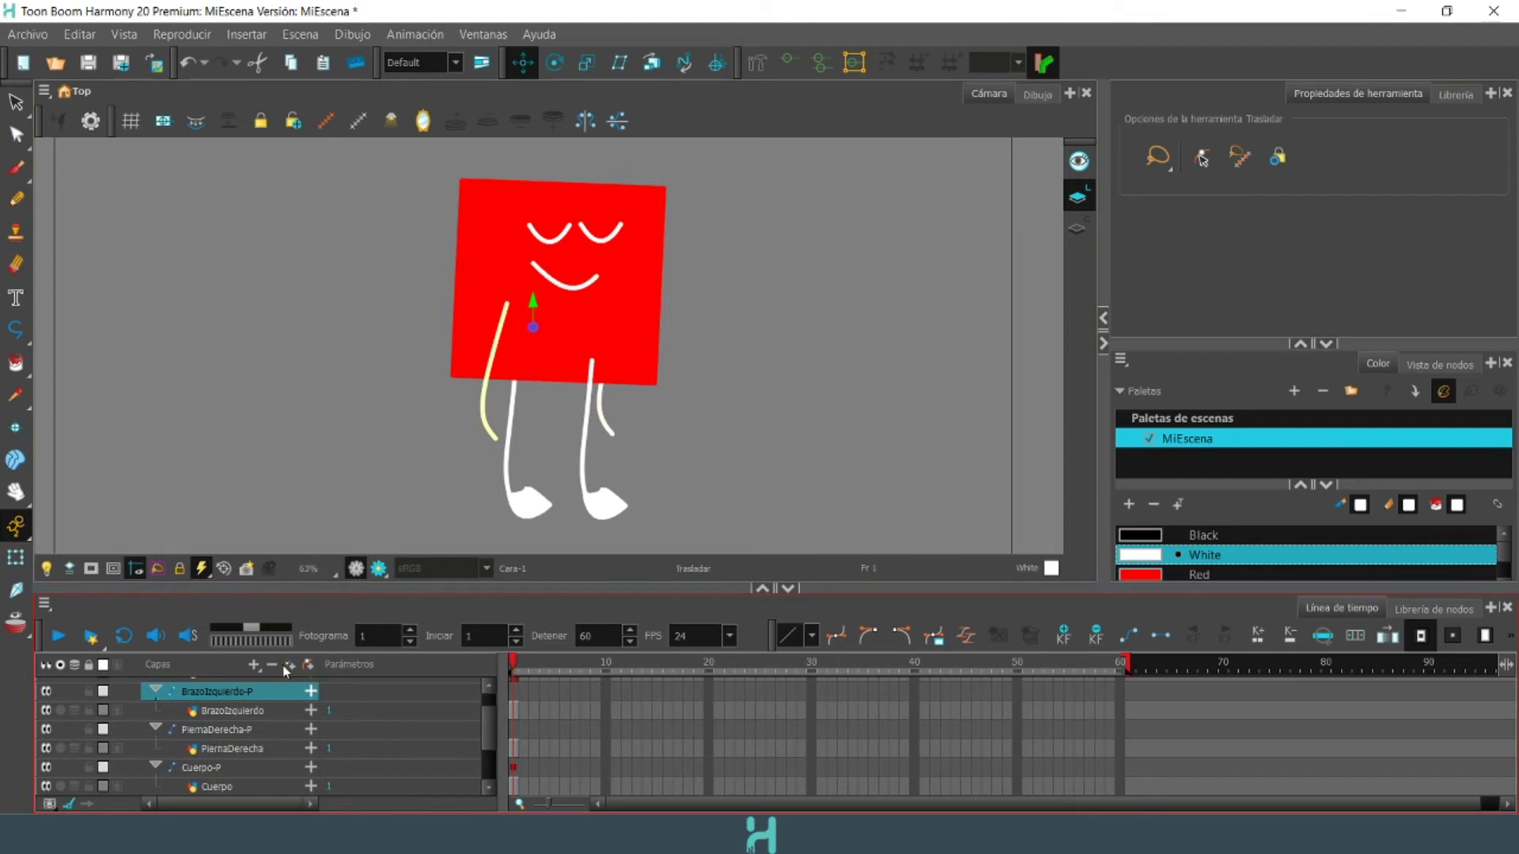
left_click(555, 62)
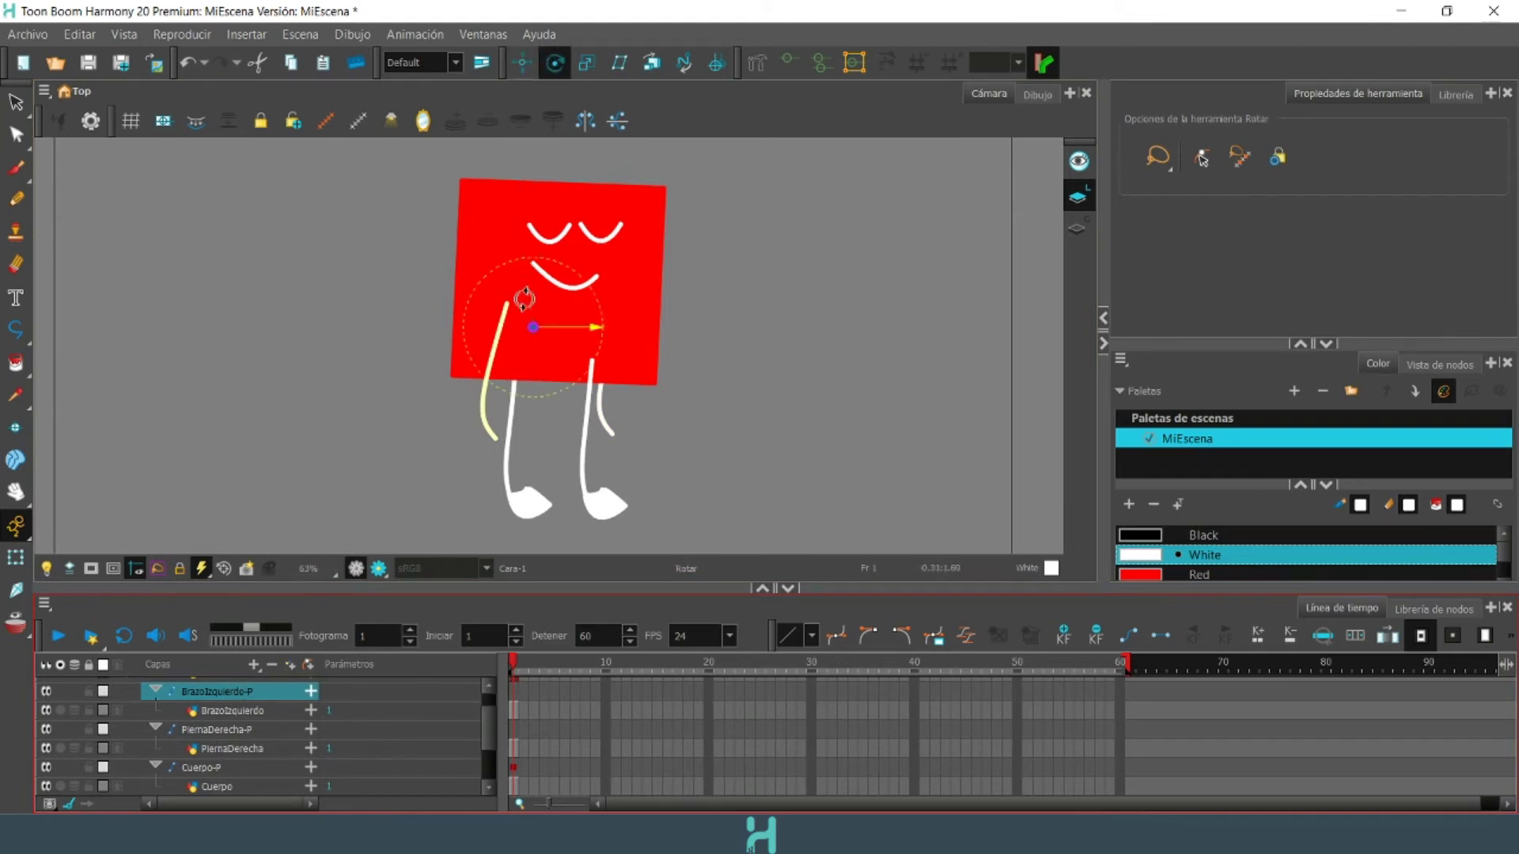
left_click_drag(533, 326, 507, 306)
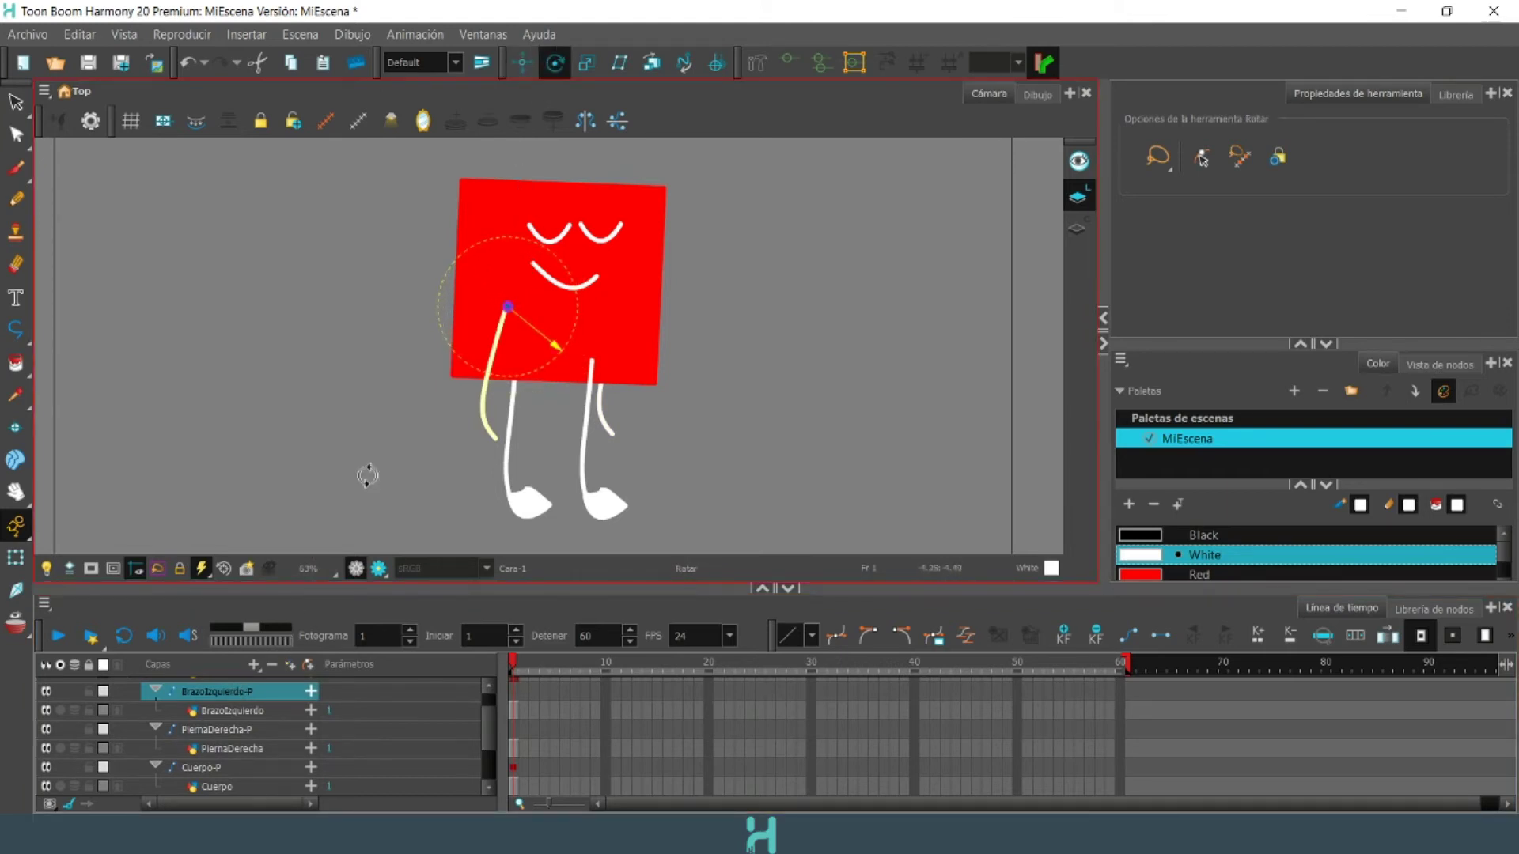
- Check the BrazoDerecho-P pivot and move the PiernaIzquierda-P peg's pivot to the upper end of that leg
scroll(149, 725, "down", 3)
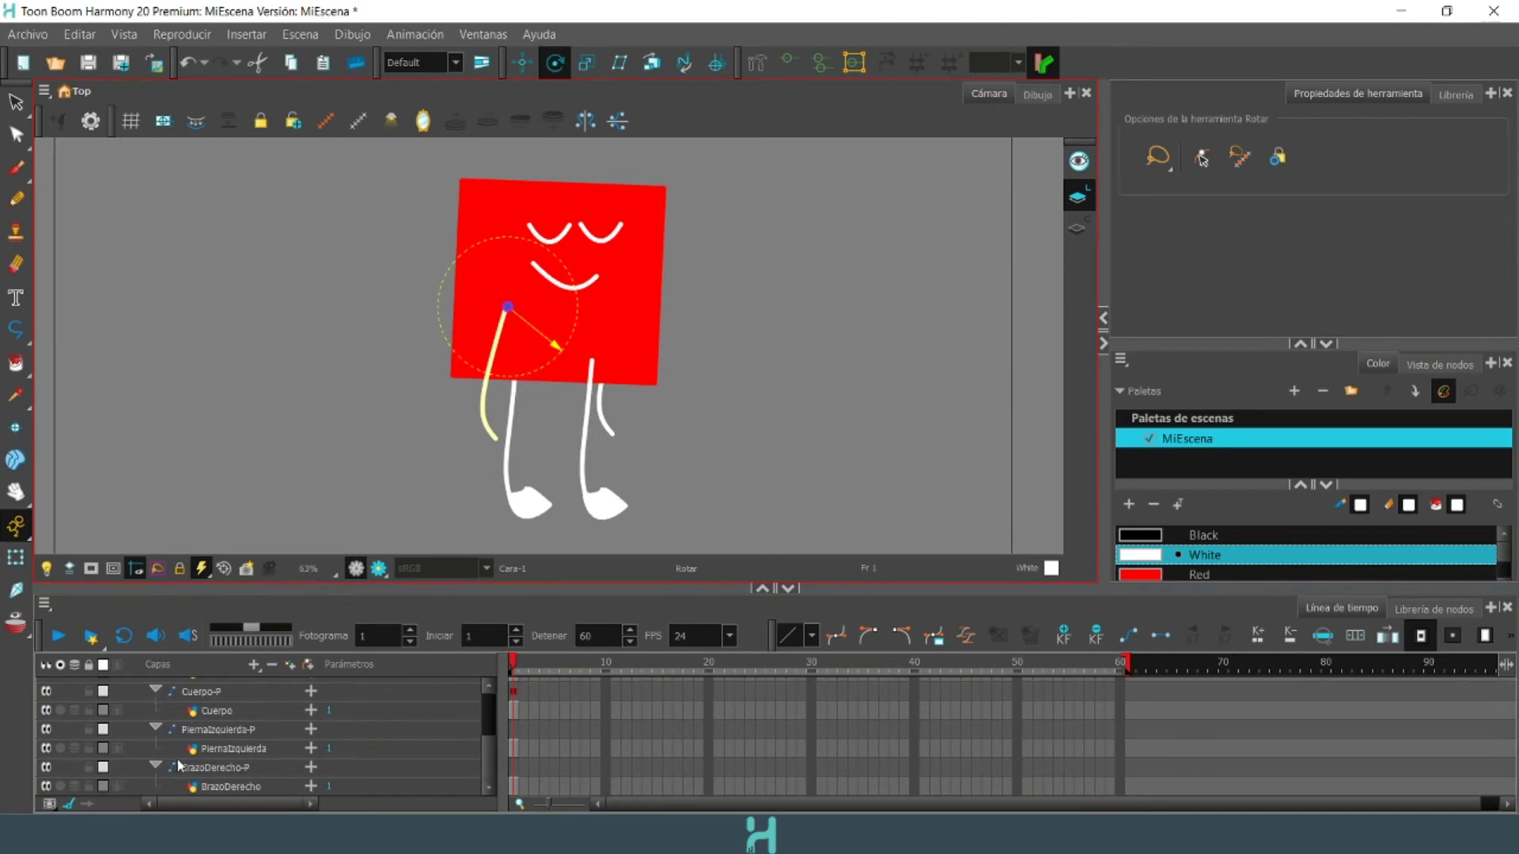
left_click(221, 765)
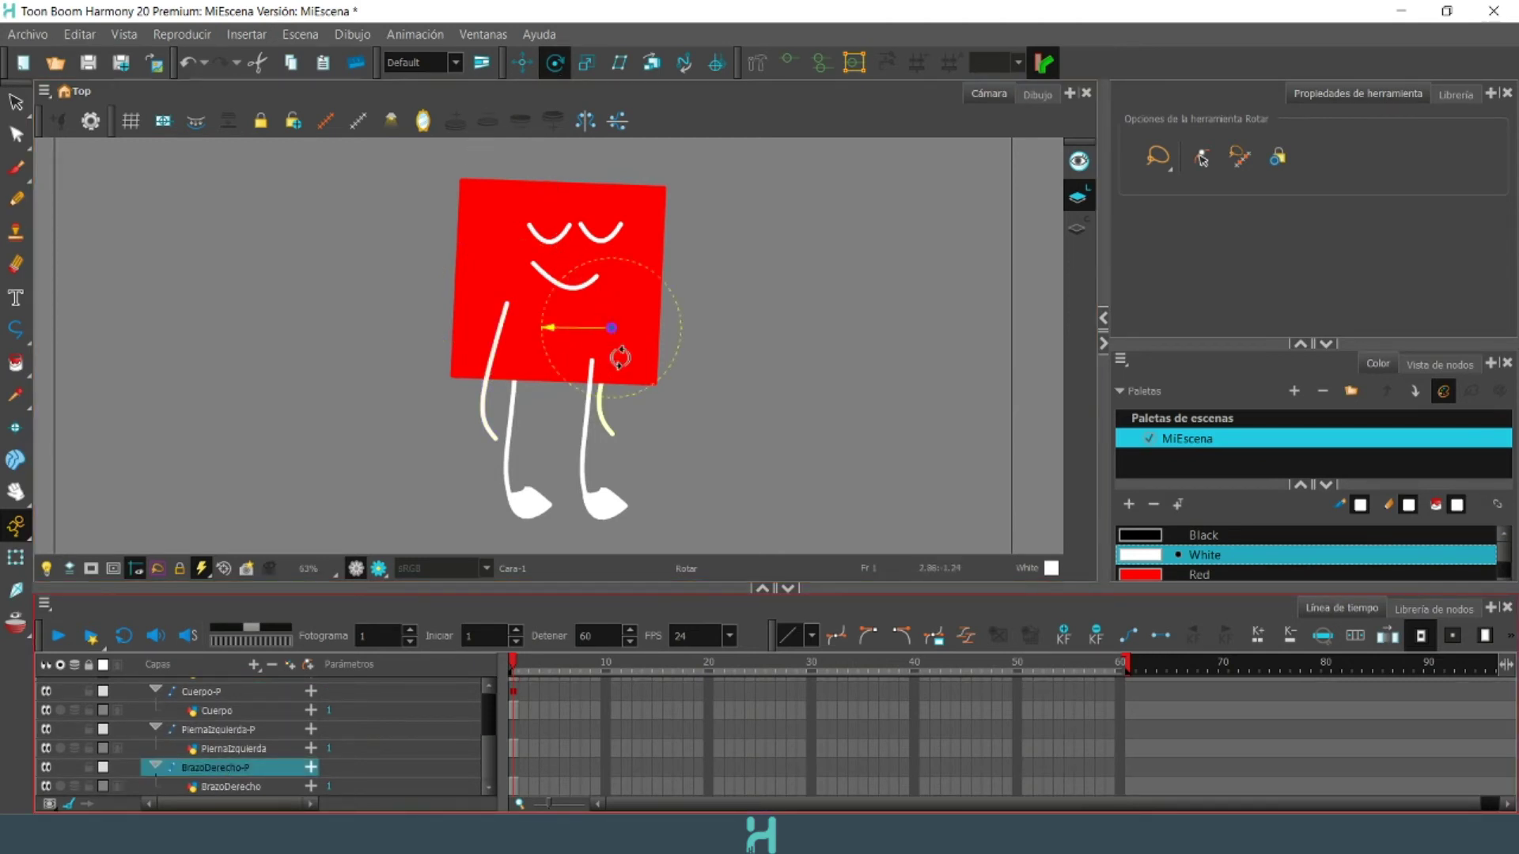
left_click(223, 727)
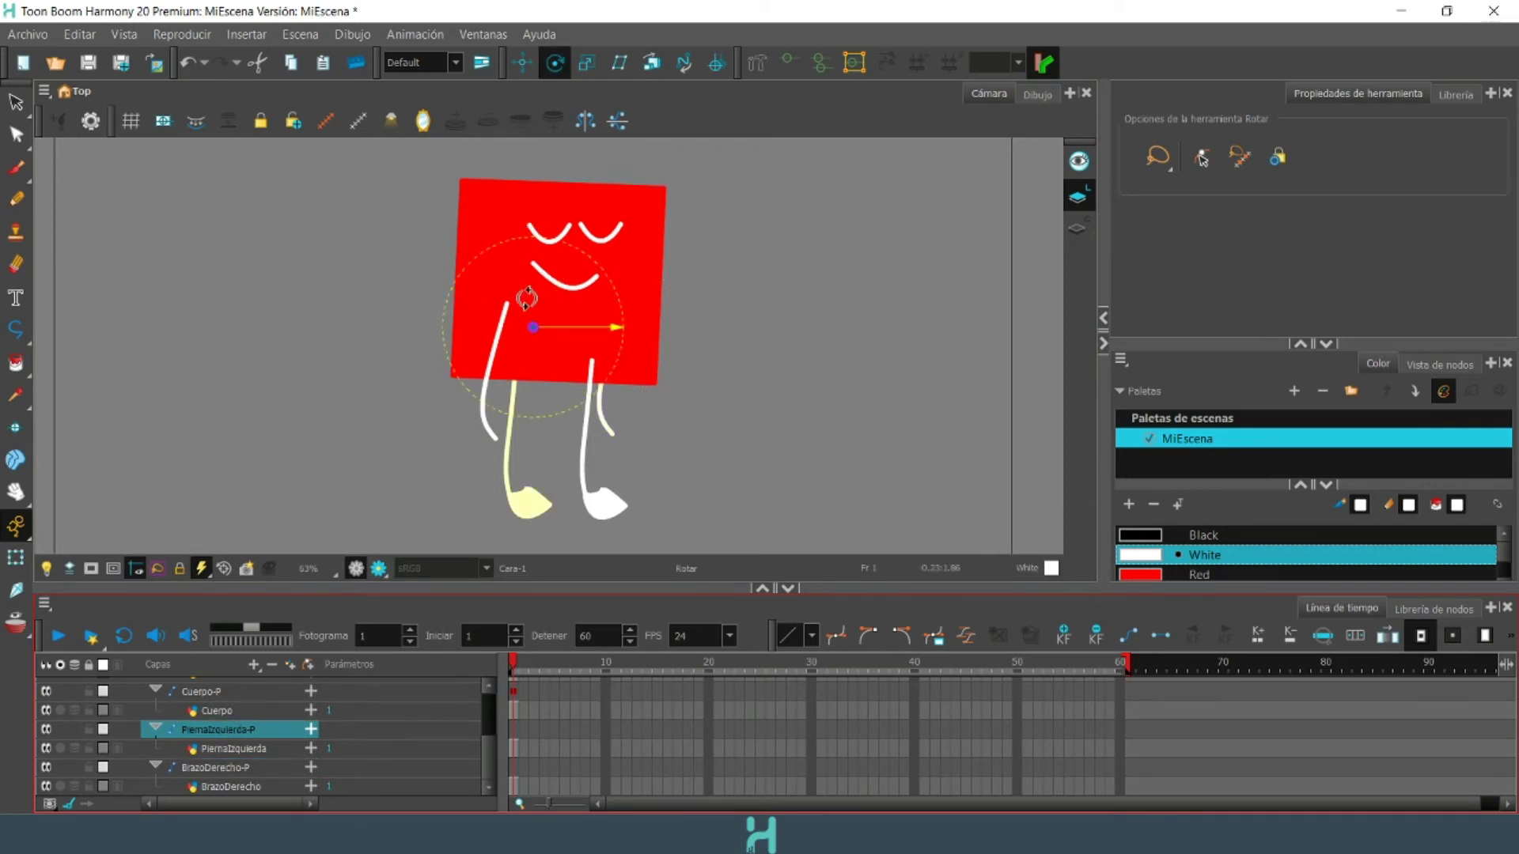
left_click(530, 329)
left_click_drag(530, 328, 518, 346)
- Move the PiernaDerecha-P peg's pivot to just above the upper end of that leg, using the Rotate tool
scroll(140, 740, "up", 2)
scroll(141, 740, "up", 2)
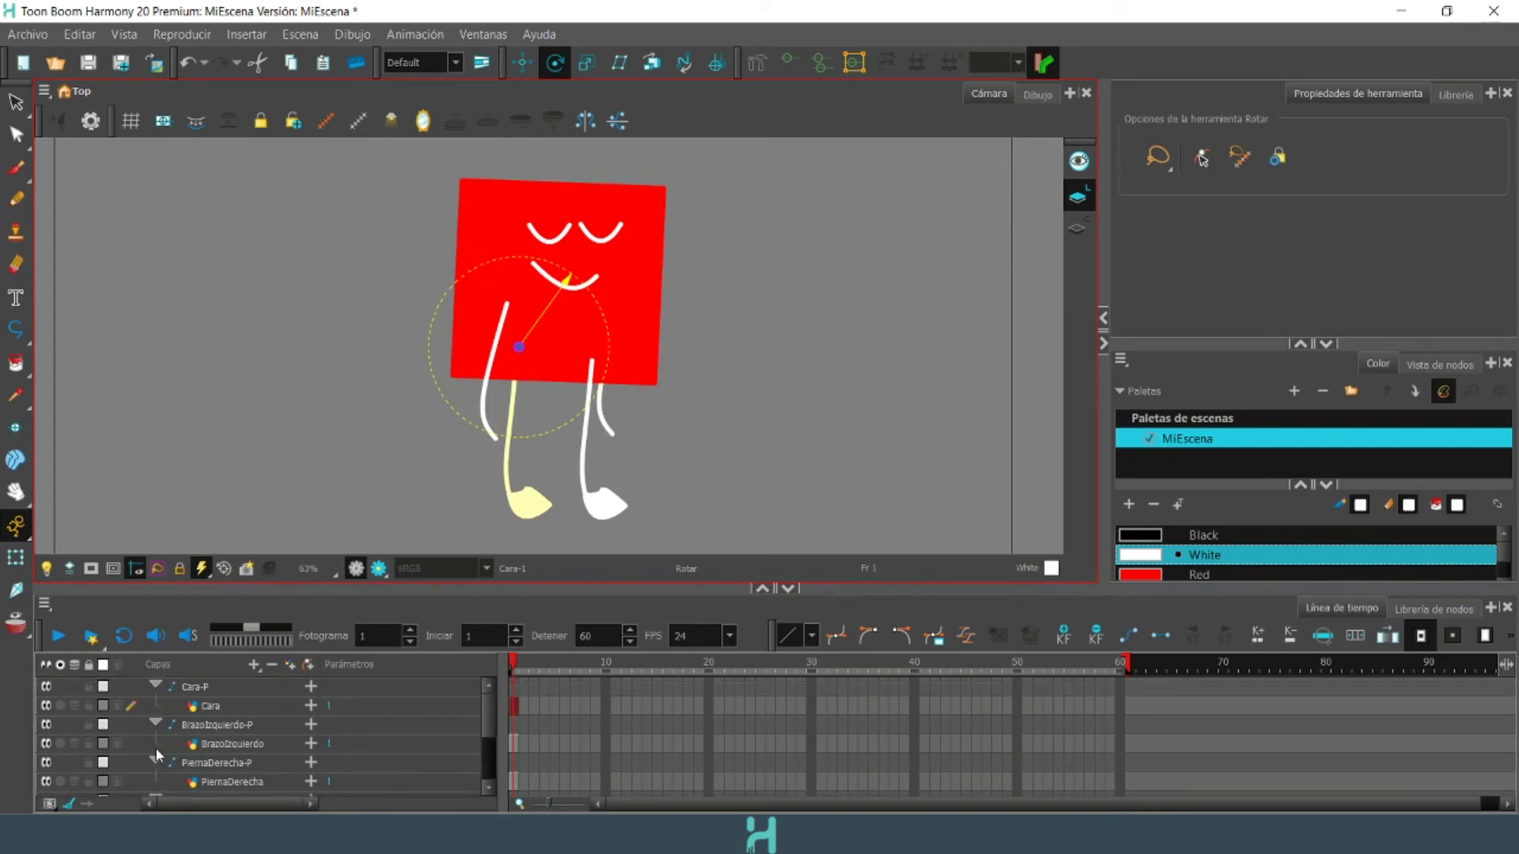
left_click(169, 762)
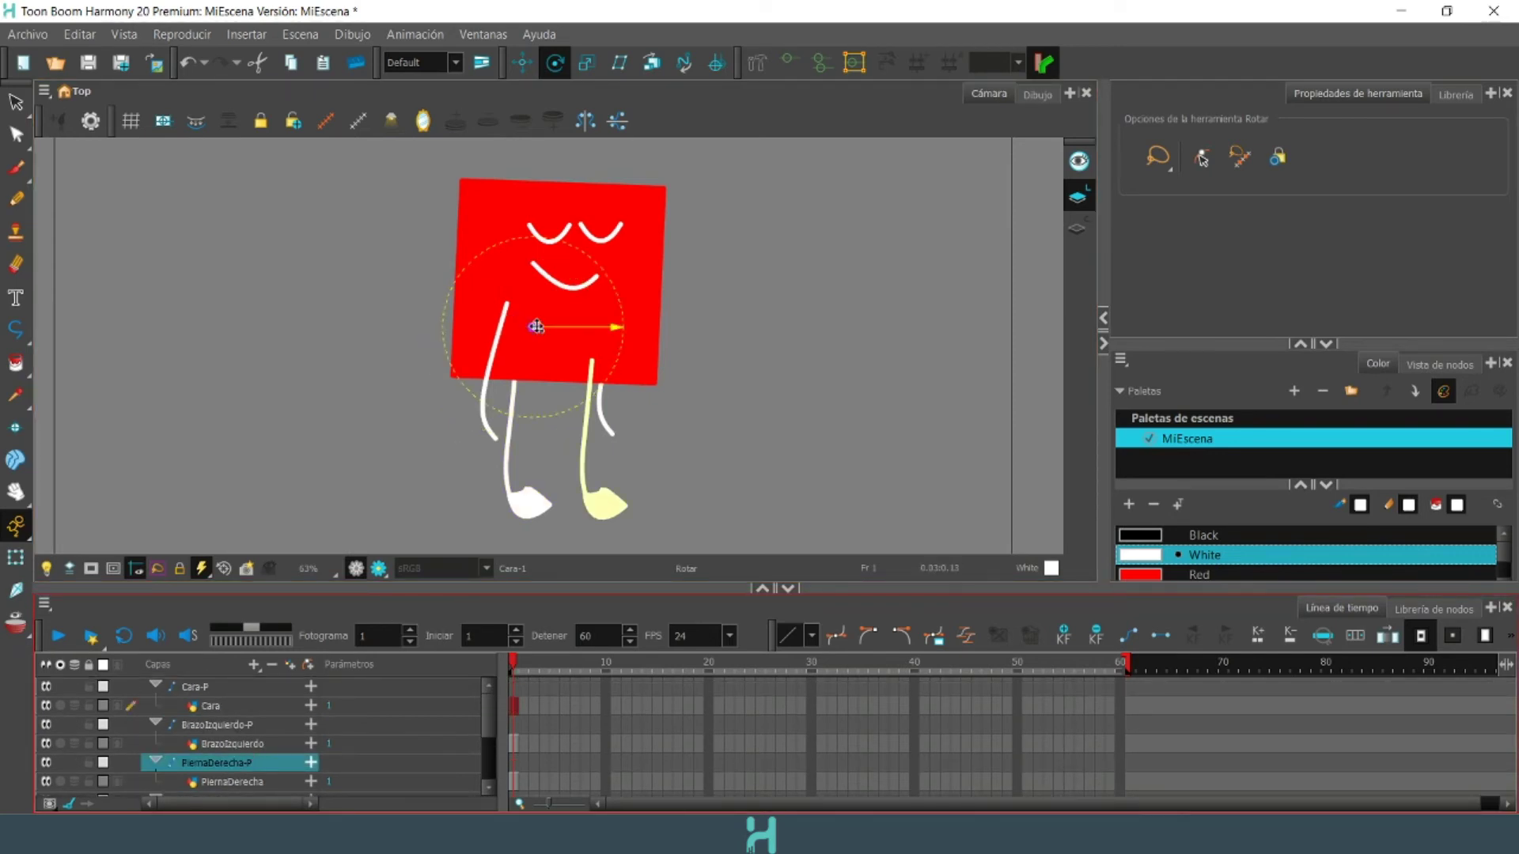
left_click_drag(536, 327, 593, 341)
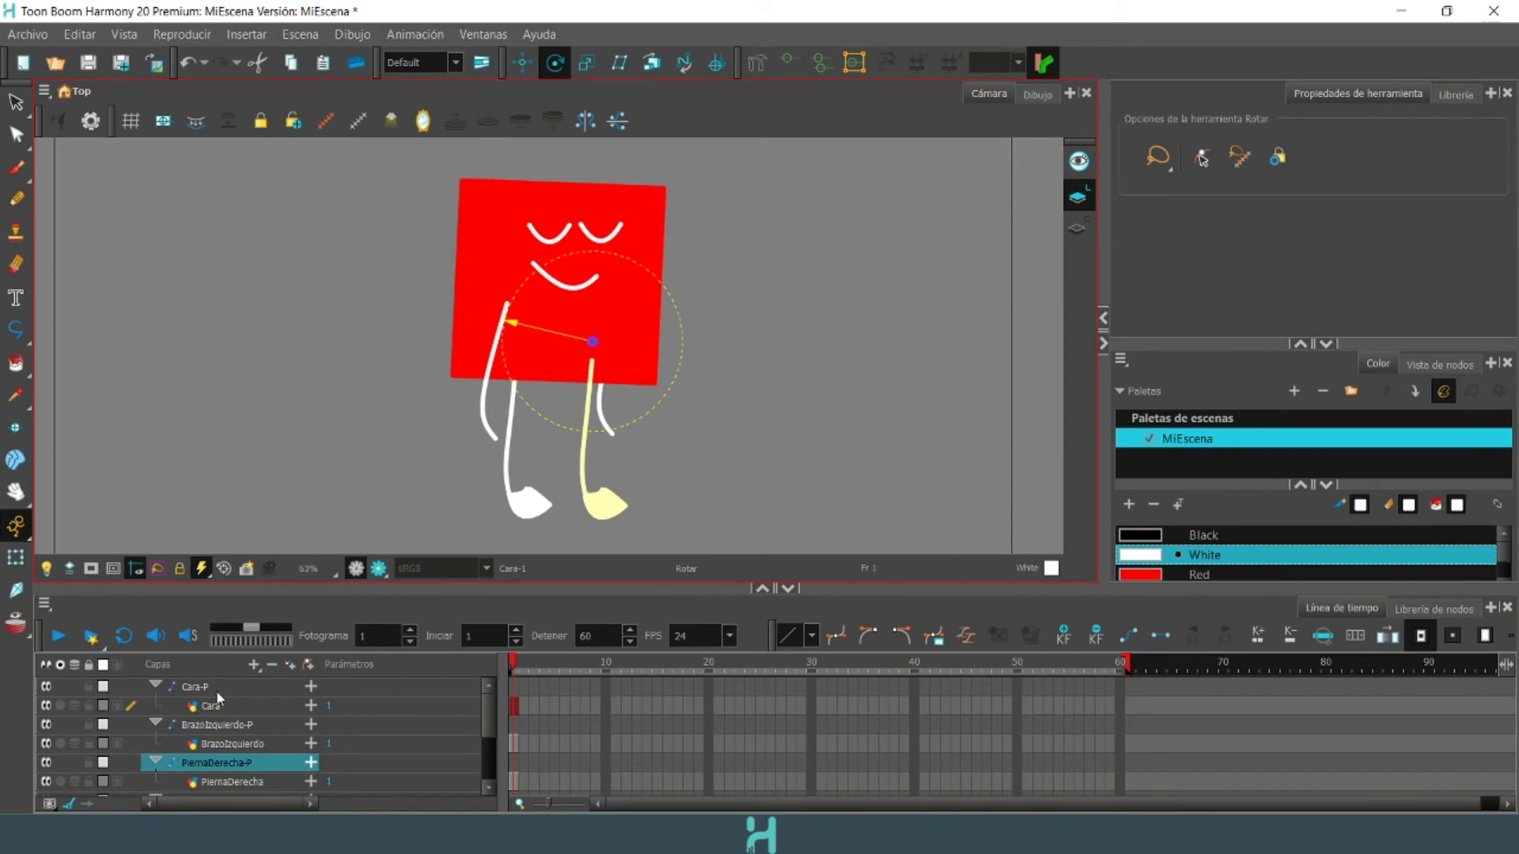
- Move the Cara-P peg's pivot to the centre of the face, between the eyes and the mouth
scroll(207, 732, "down", 3)
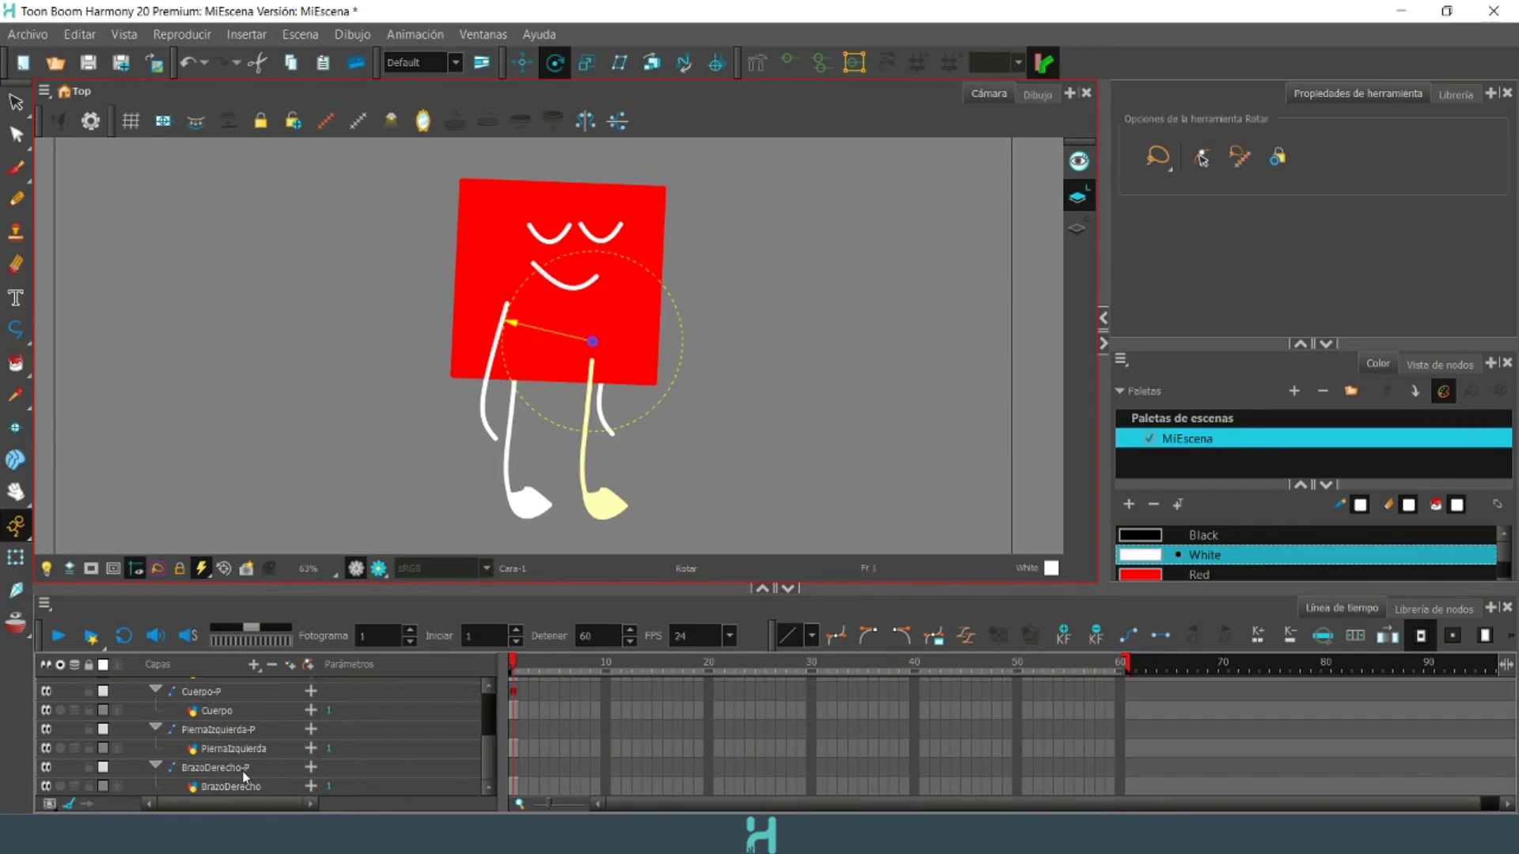
scroll(244, 771, "up", 3)
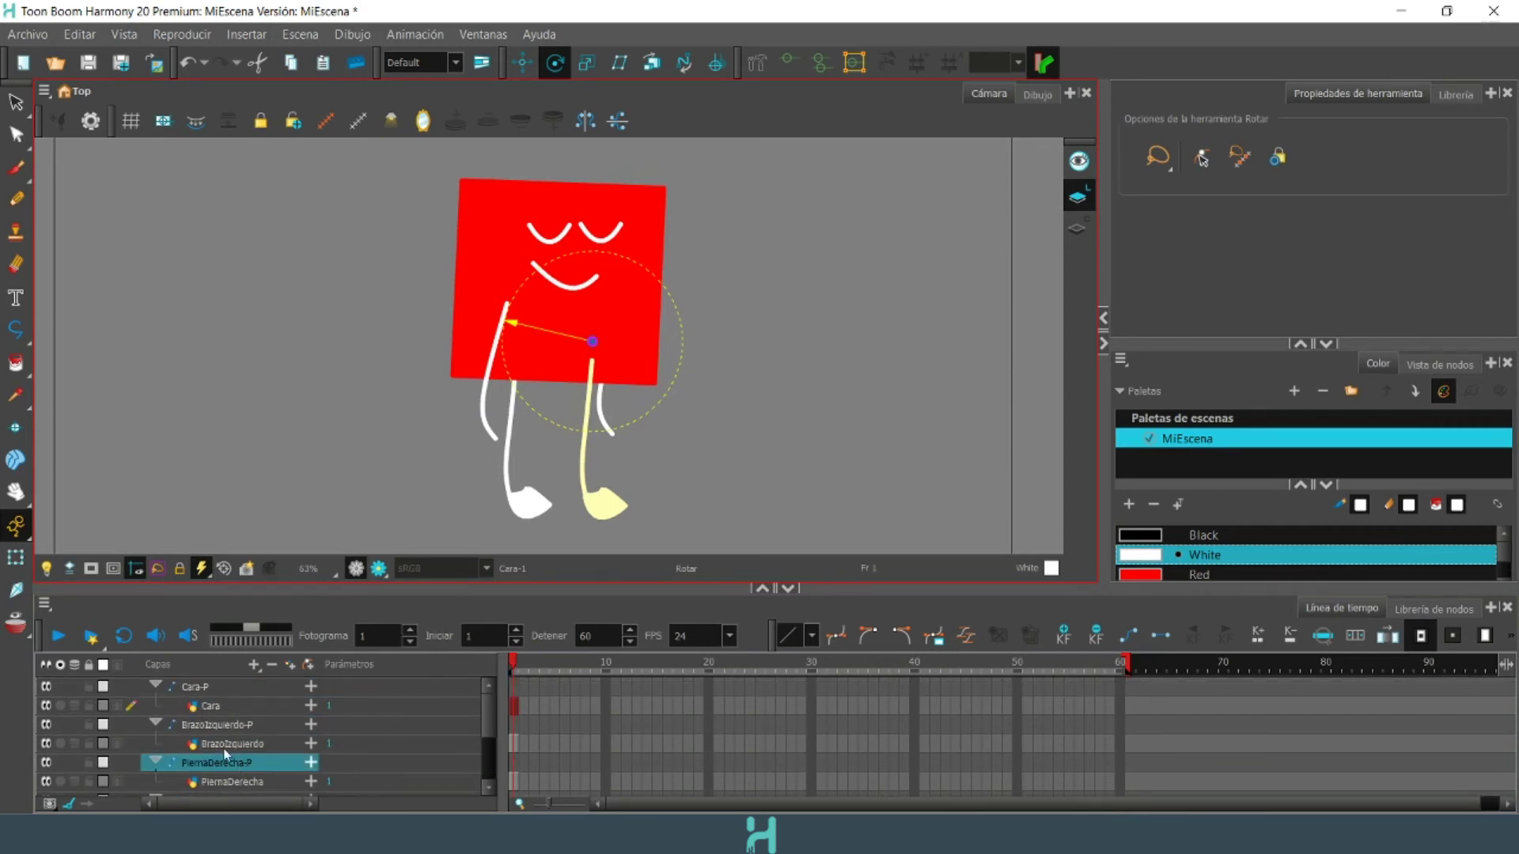
left_click(204, 696)
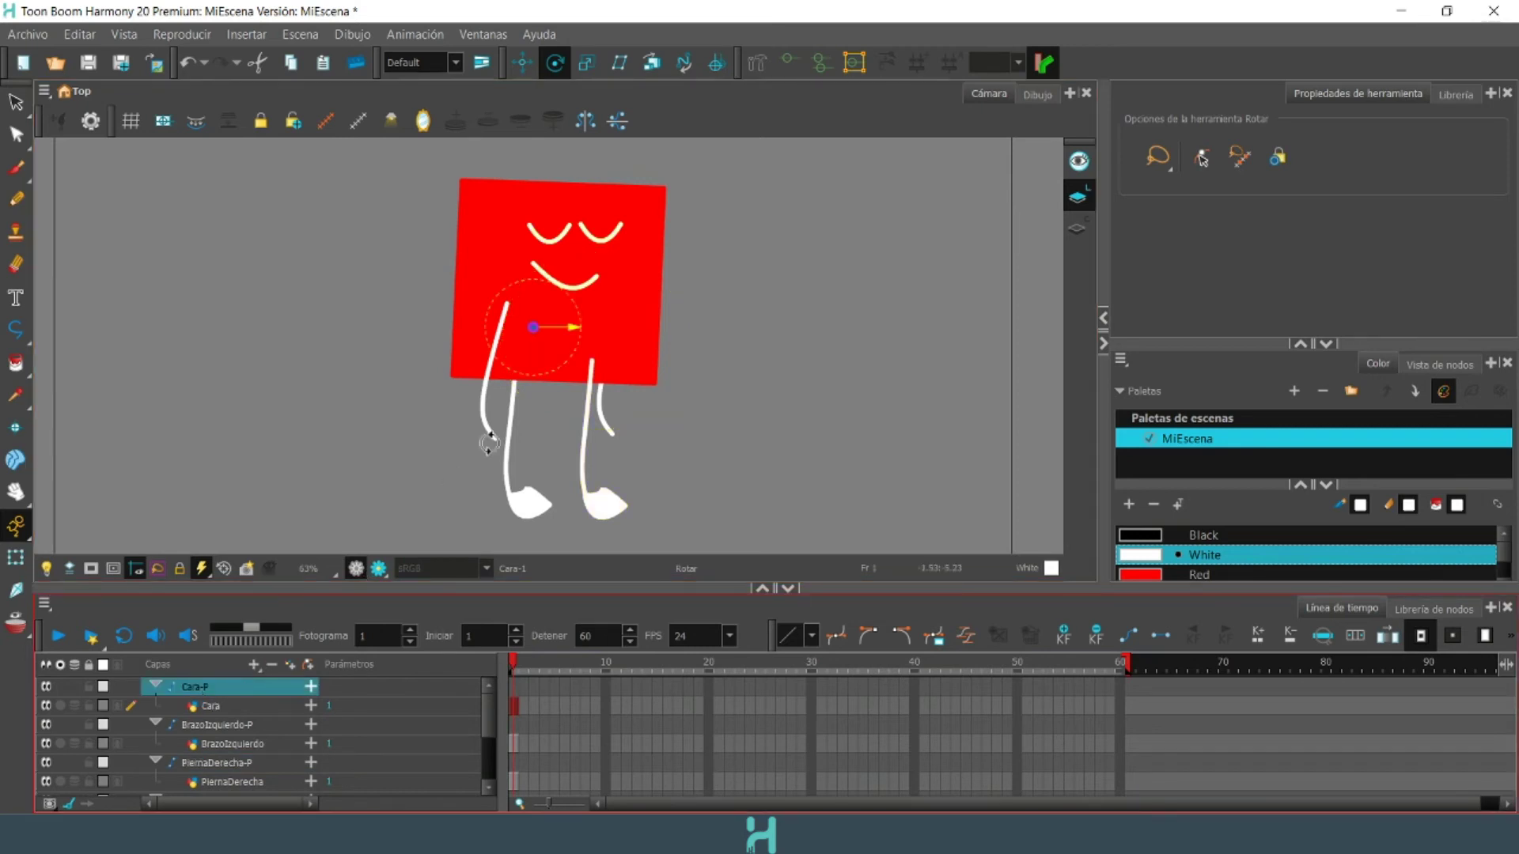
left_click_drag(544, 326, 572, 262)
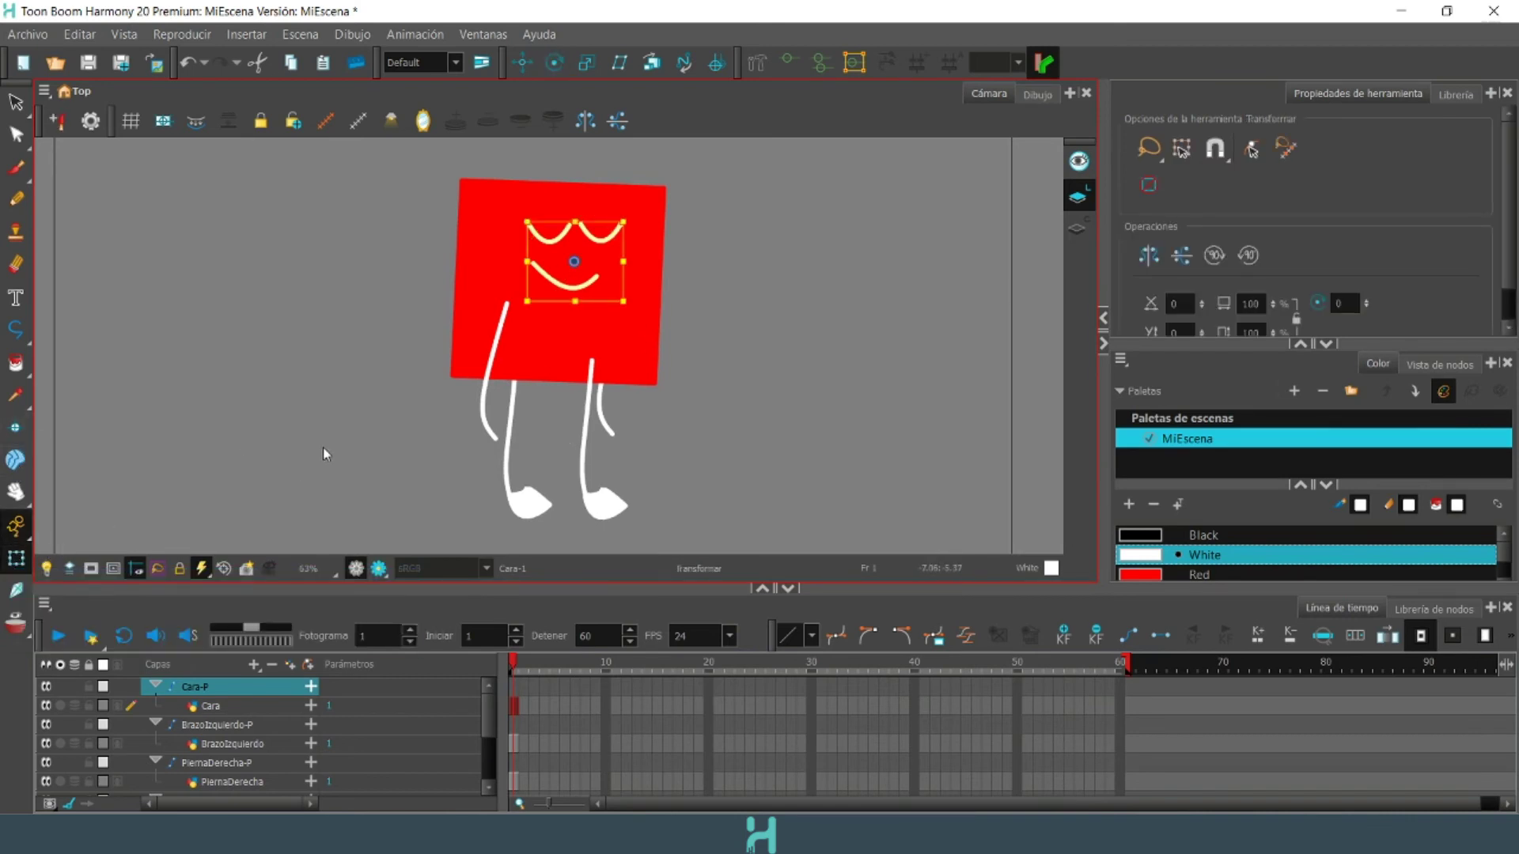
- Choose the Animar fotograma actual mode and rotate the BrazoIzquierdo-P peg slightly clockwise about its shoulder at frame 1
left_click(18, 525)
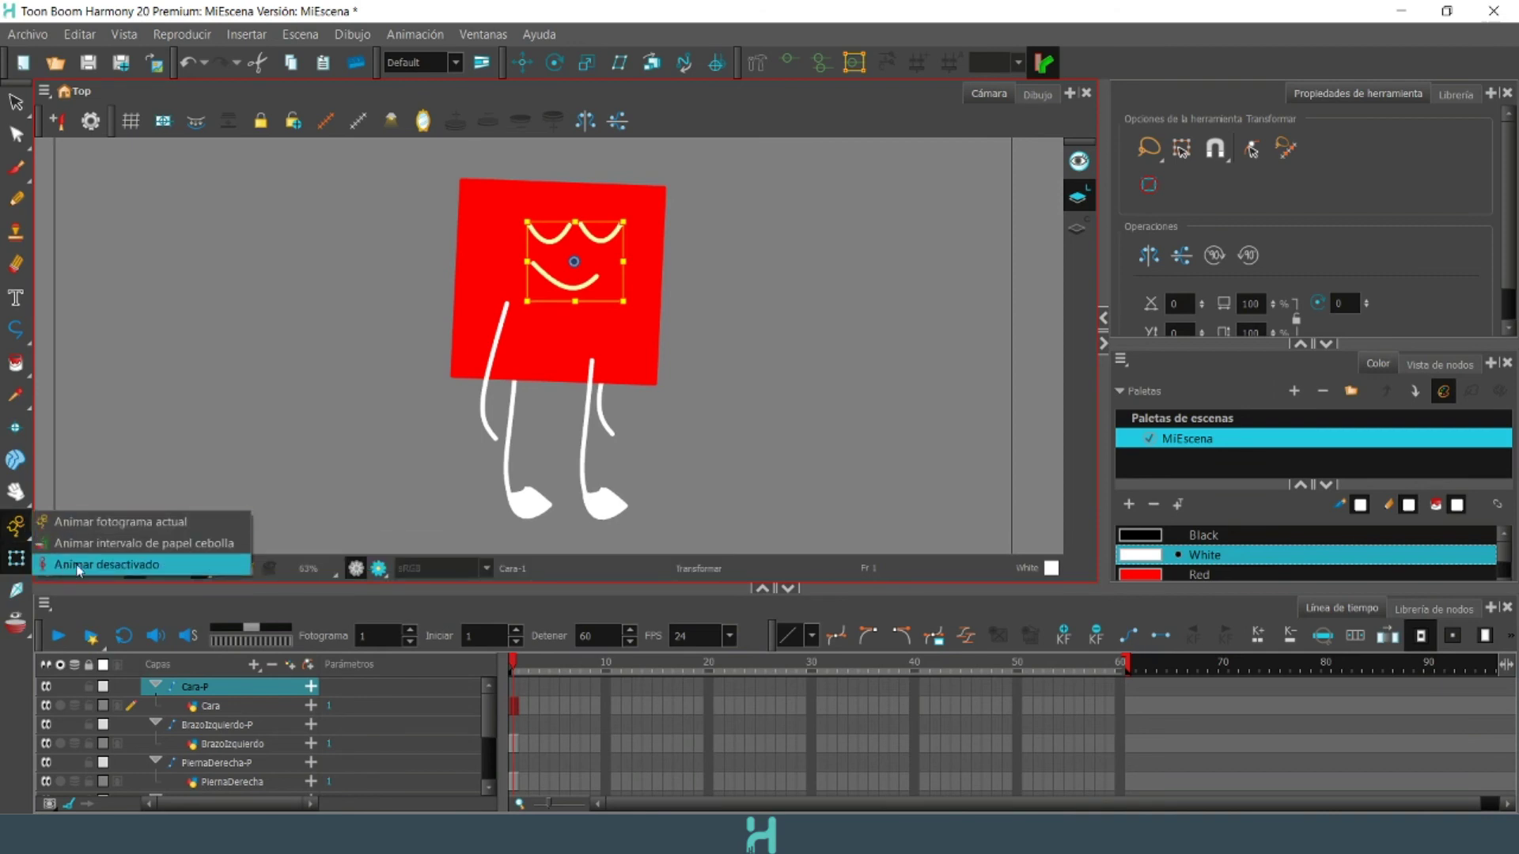
left_click(109, 530)
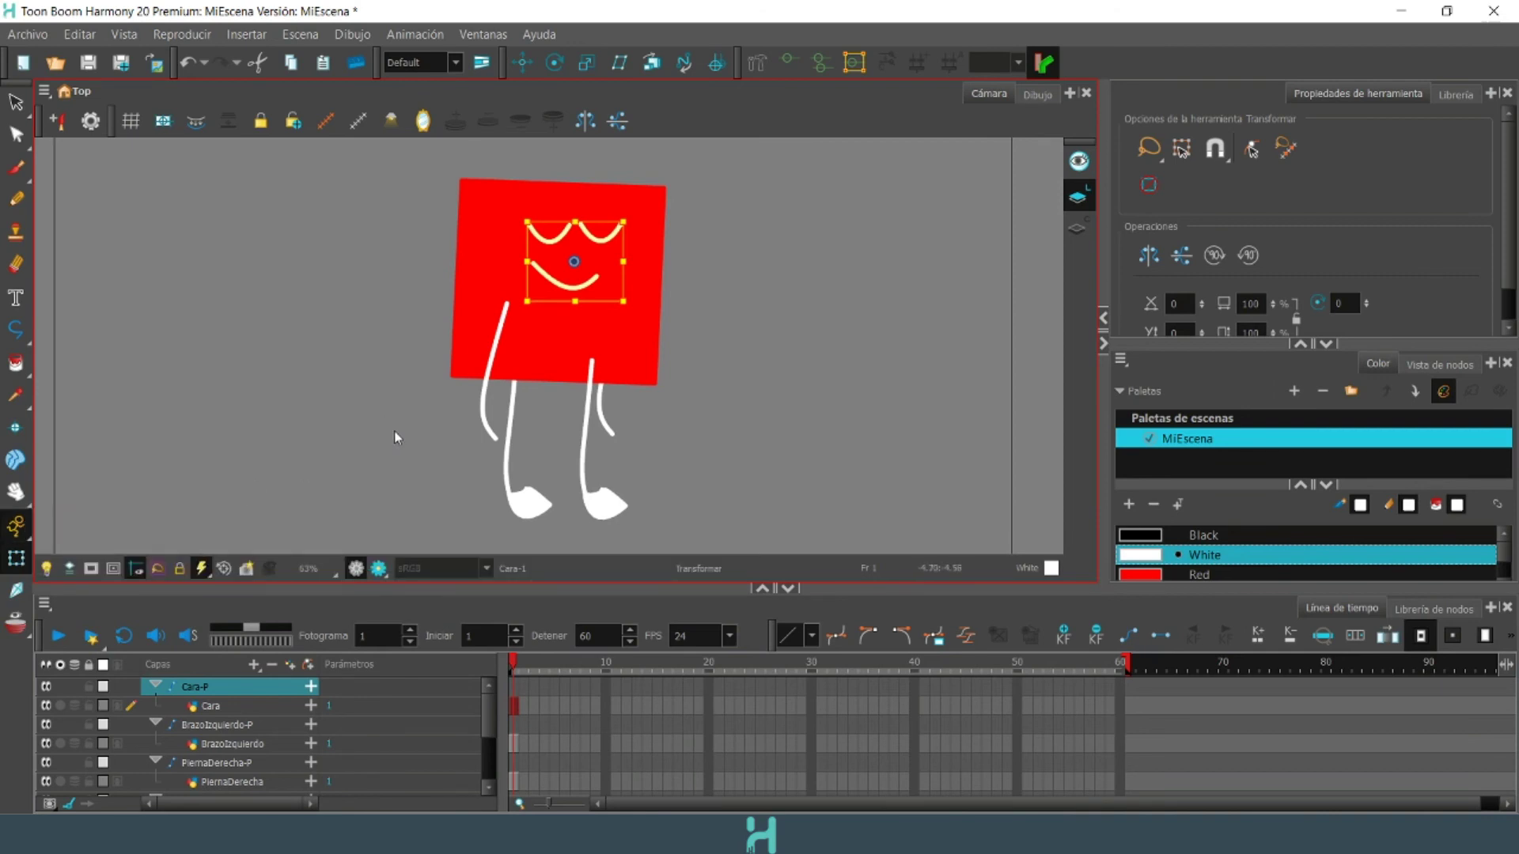
left_click(244, 727)
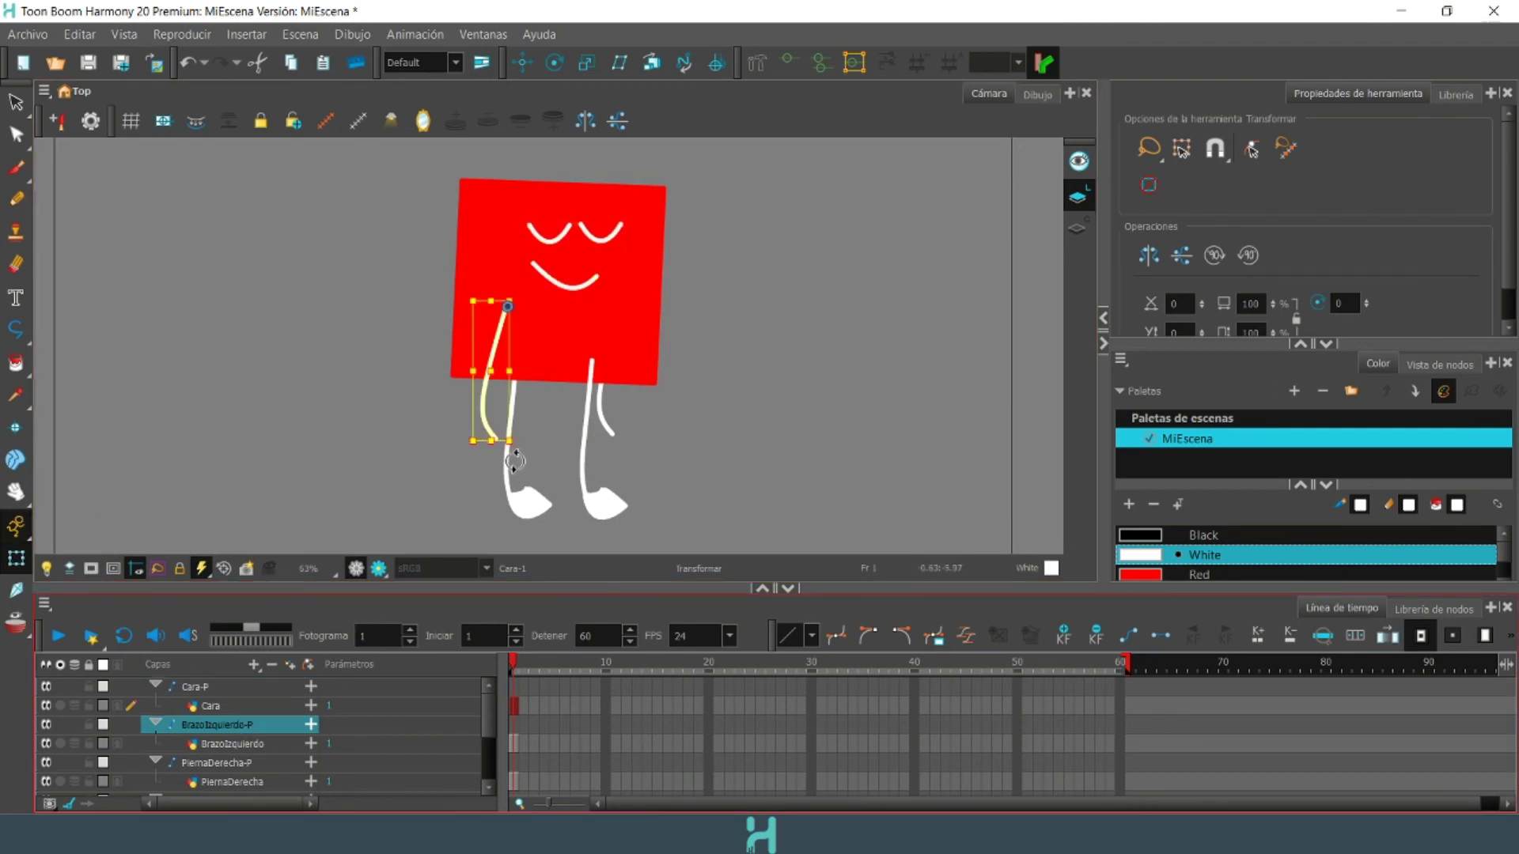
mouse_move(514, 461)
left_mouse_down()
mouse_move(483, 467)
mouse_move(568, 463)
mouse_move(473, 472)
mouse_move(554, 472)
mouse_move(505, 478)
left_mouse_up()
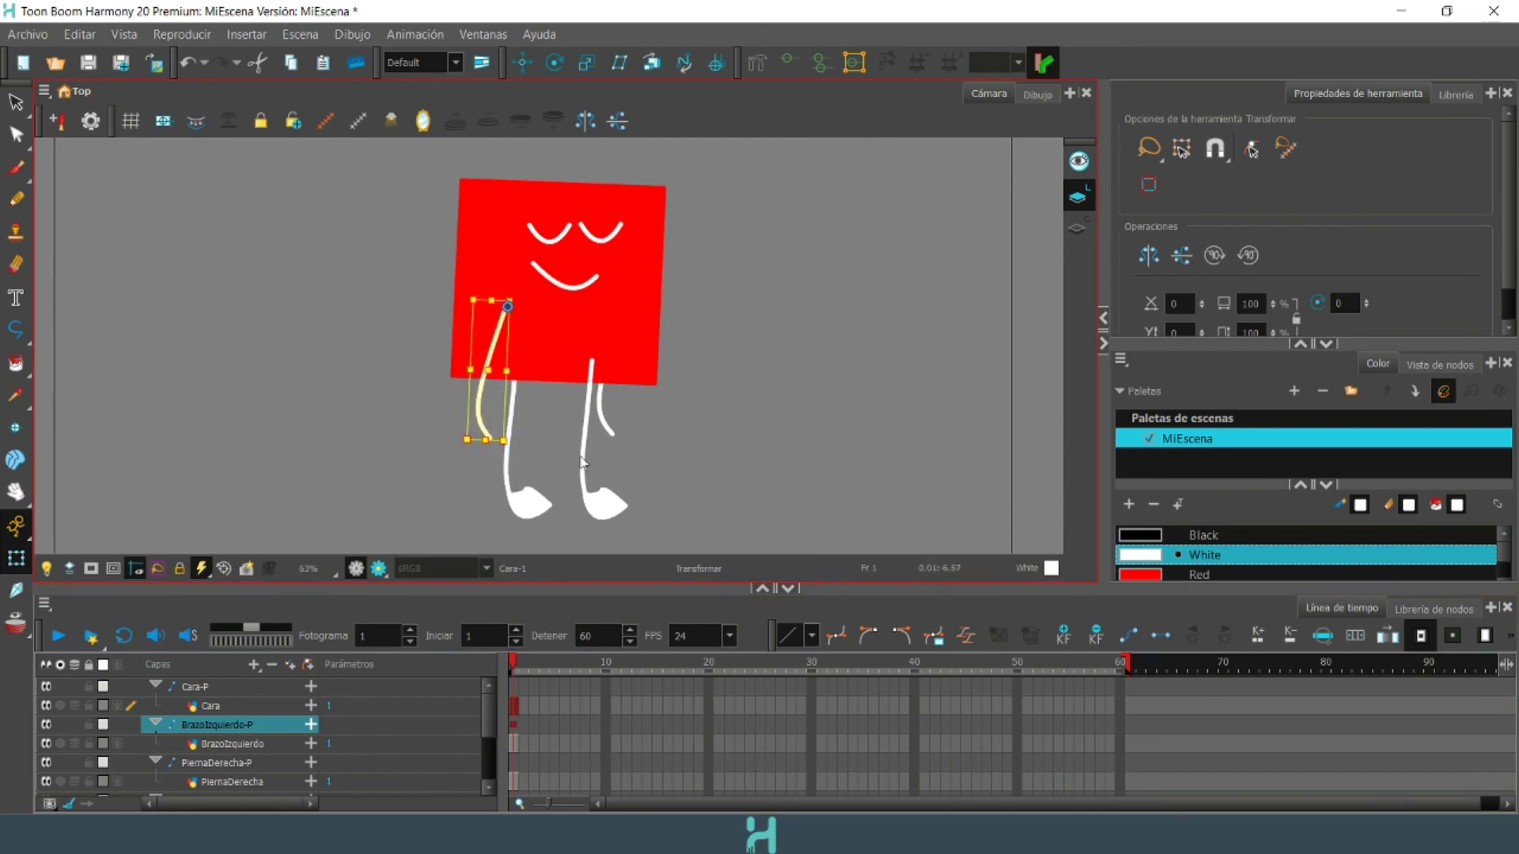
- Rotate the BrazoDerecho-P peg slightly counterclockwise at frame 1 so the arm's lower end swings away from the leg
left_click(611, 426)
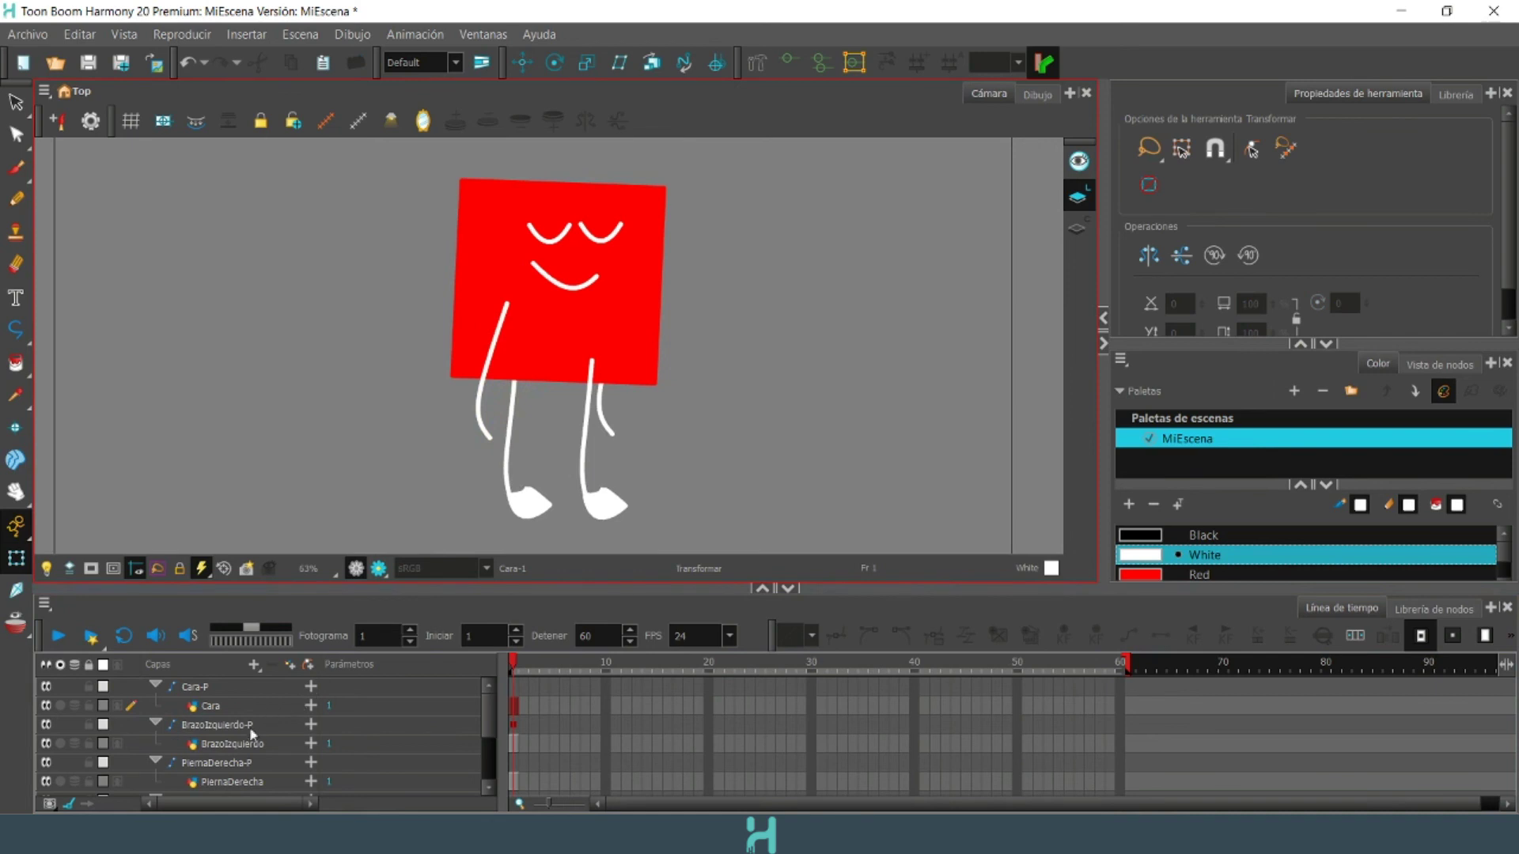
scroll(227, 762, "down", 2)
scroll(221, 762, "down", 1)
left_click(221, 766)
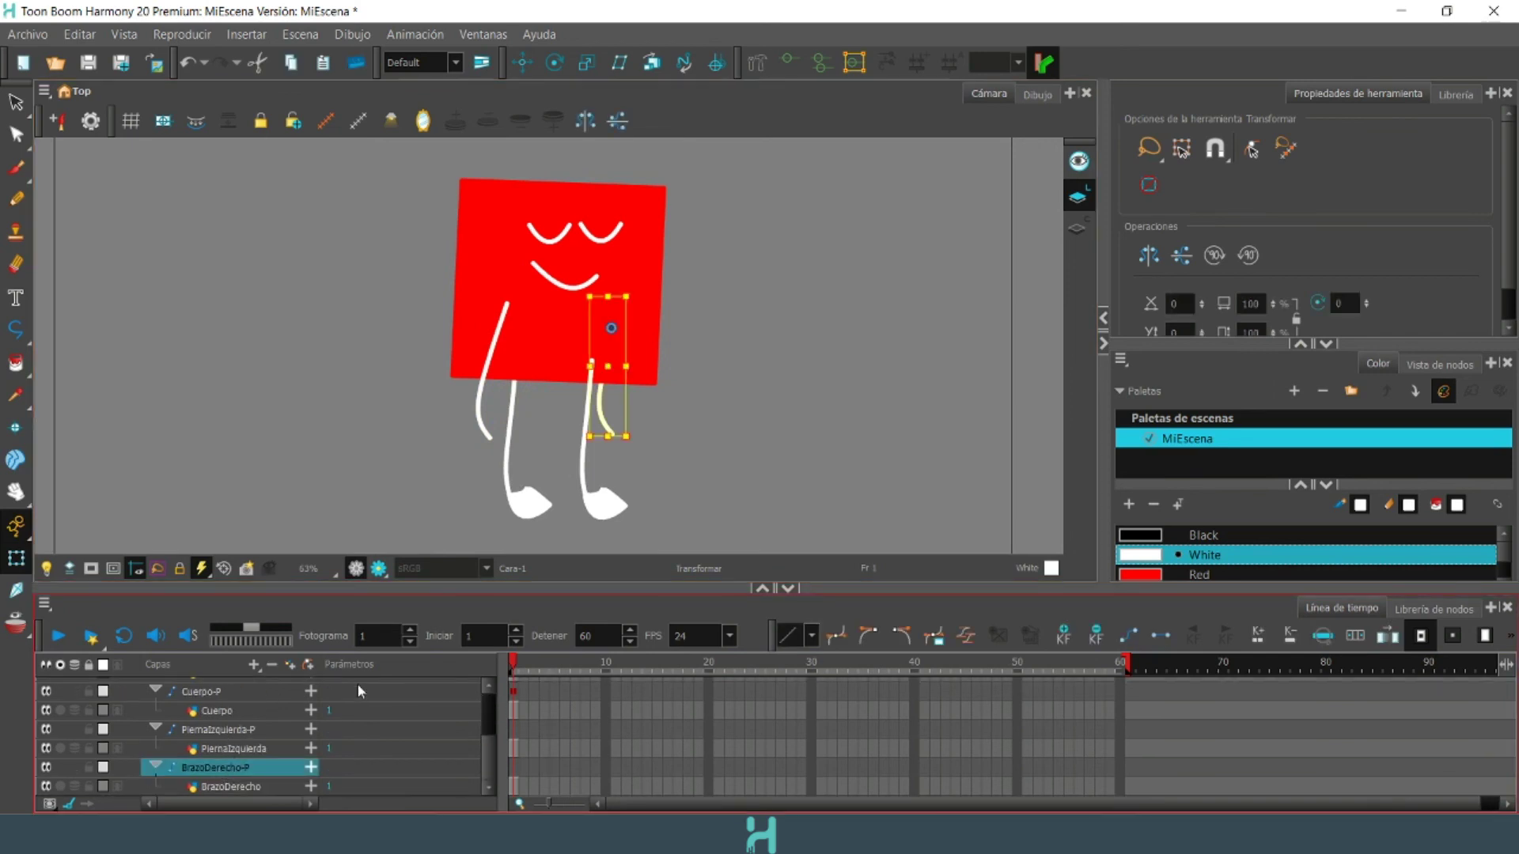
mouse_move(624, 450)
left_mouse_down()
mouse_move(605, 451)
mouse_move(643, 467)
left_mouse_up()
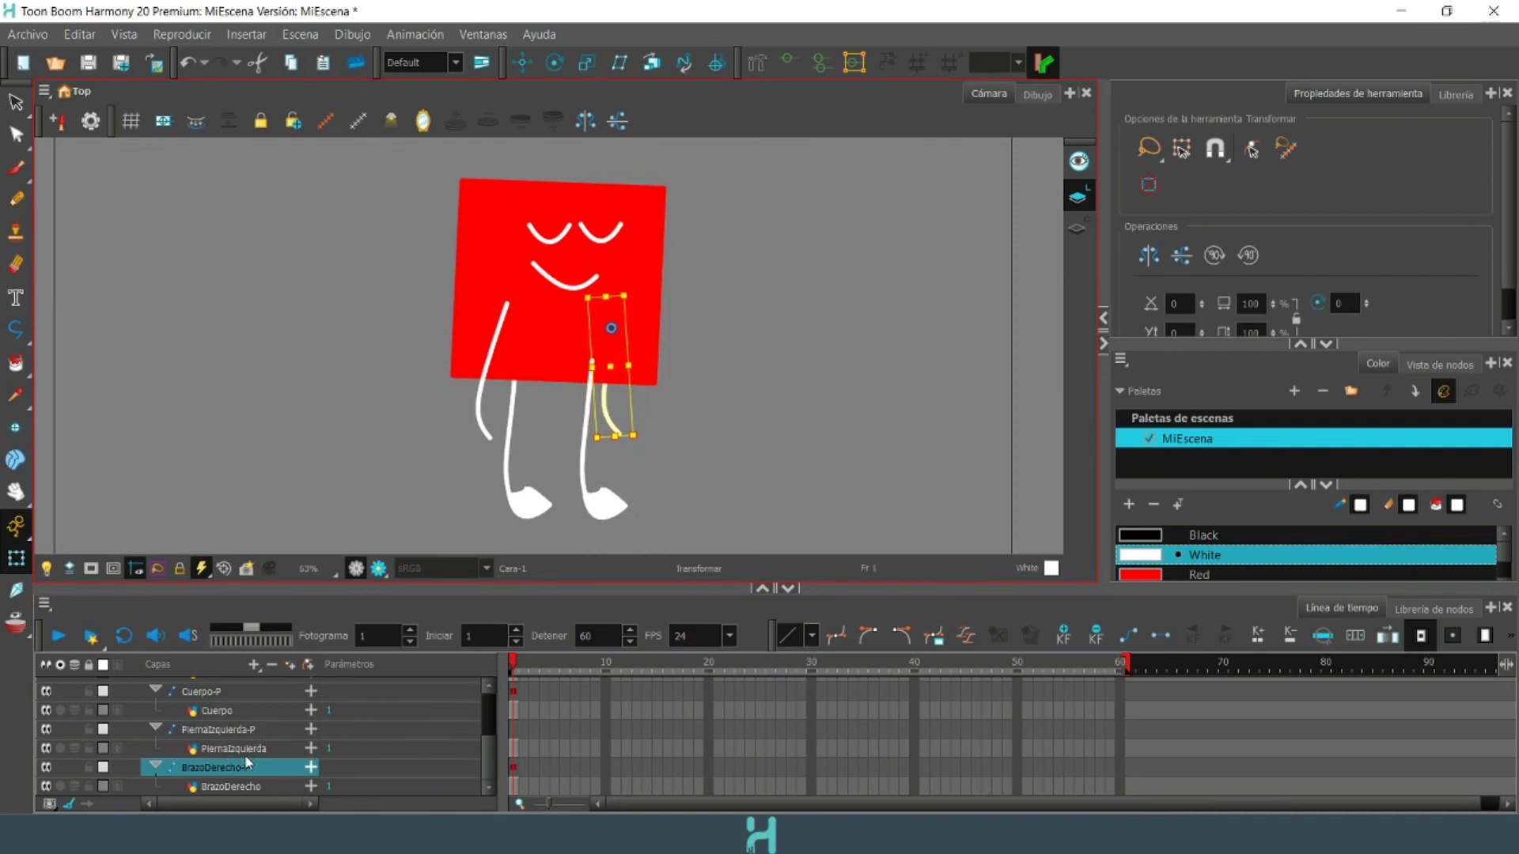
- Check the PiernaIzquierda-P and Cuerpo-P pegs' pivots, and rotate the PiernaDerecha-P peg slightly counterclockwise at frame 1
left_click(231, 728)
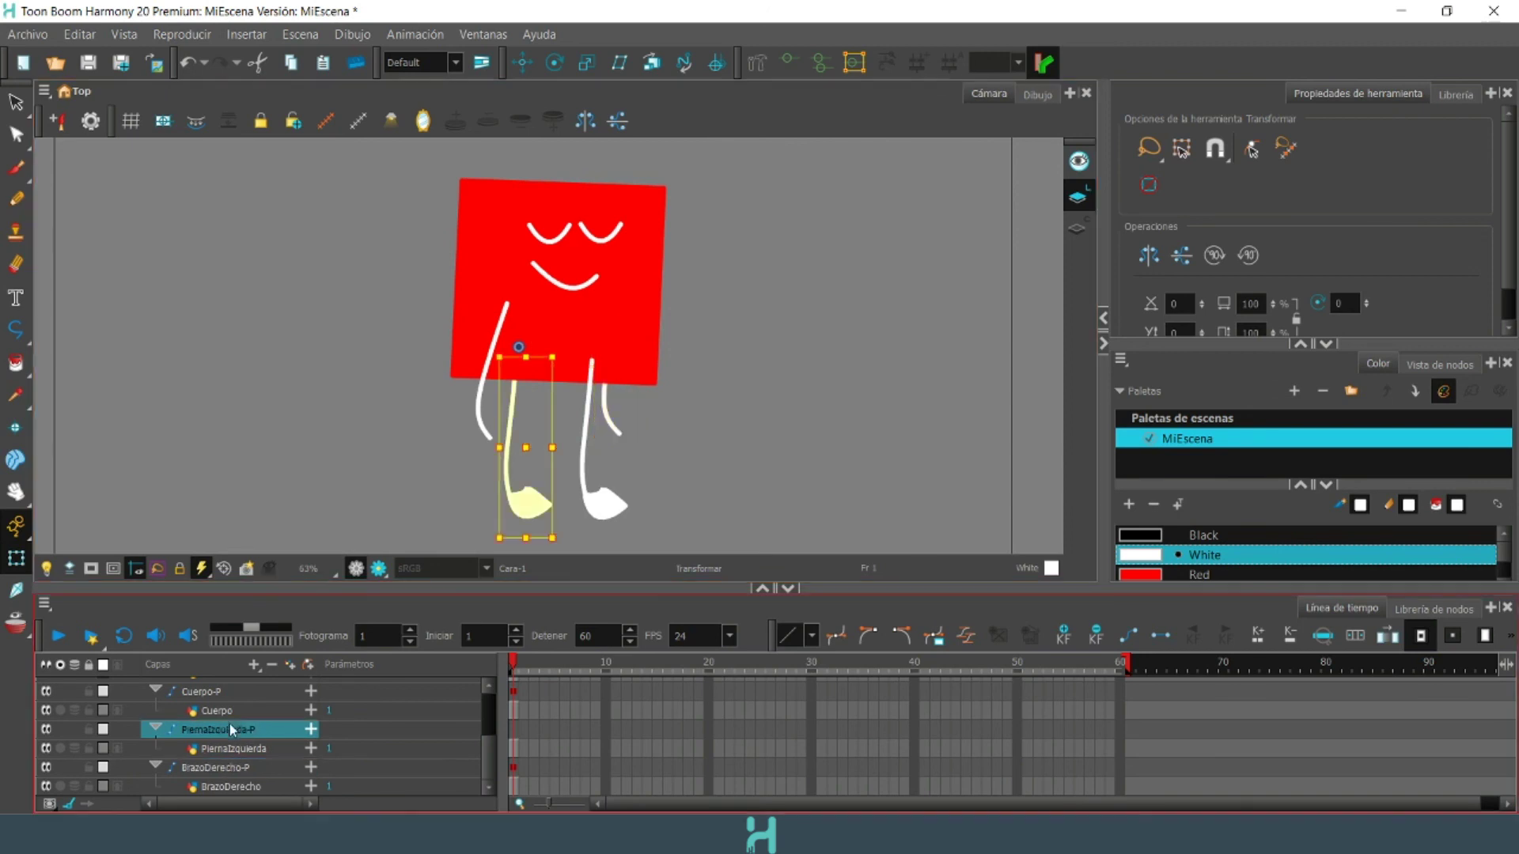
scroll(228, 733, "up", 1)
left_click(218, 714)
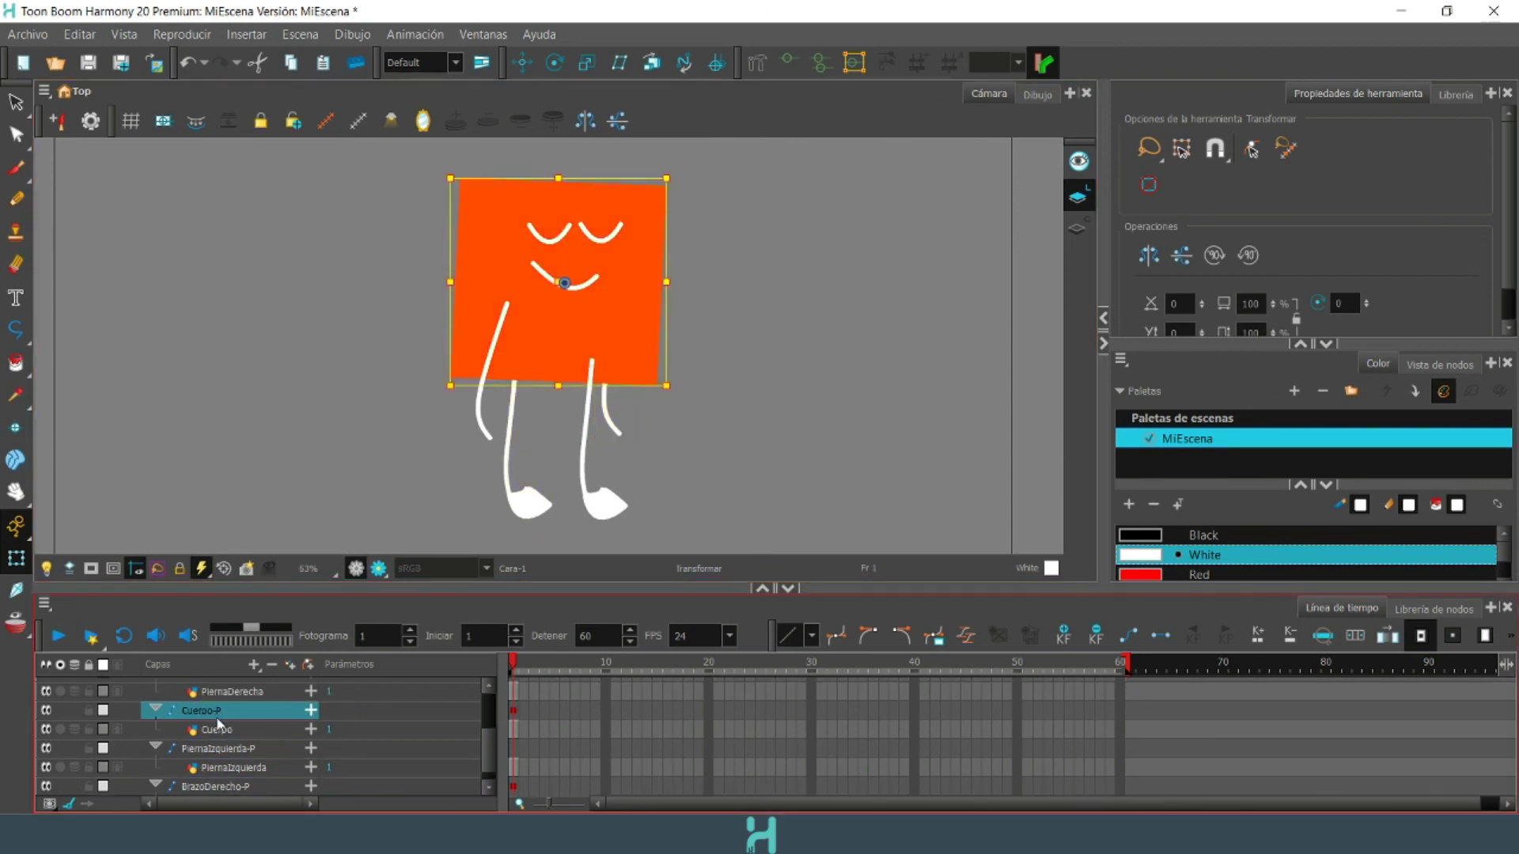
scroll(220, 723, "up", 4)
left_click(218, 749)
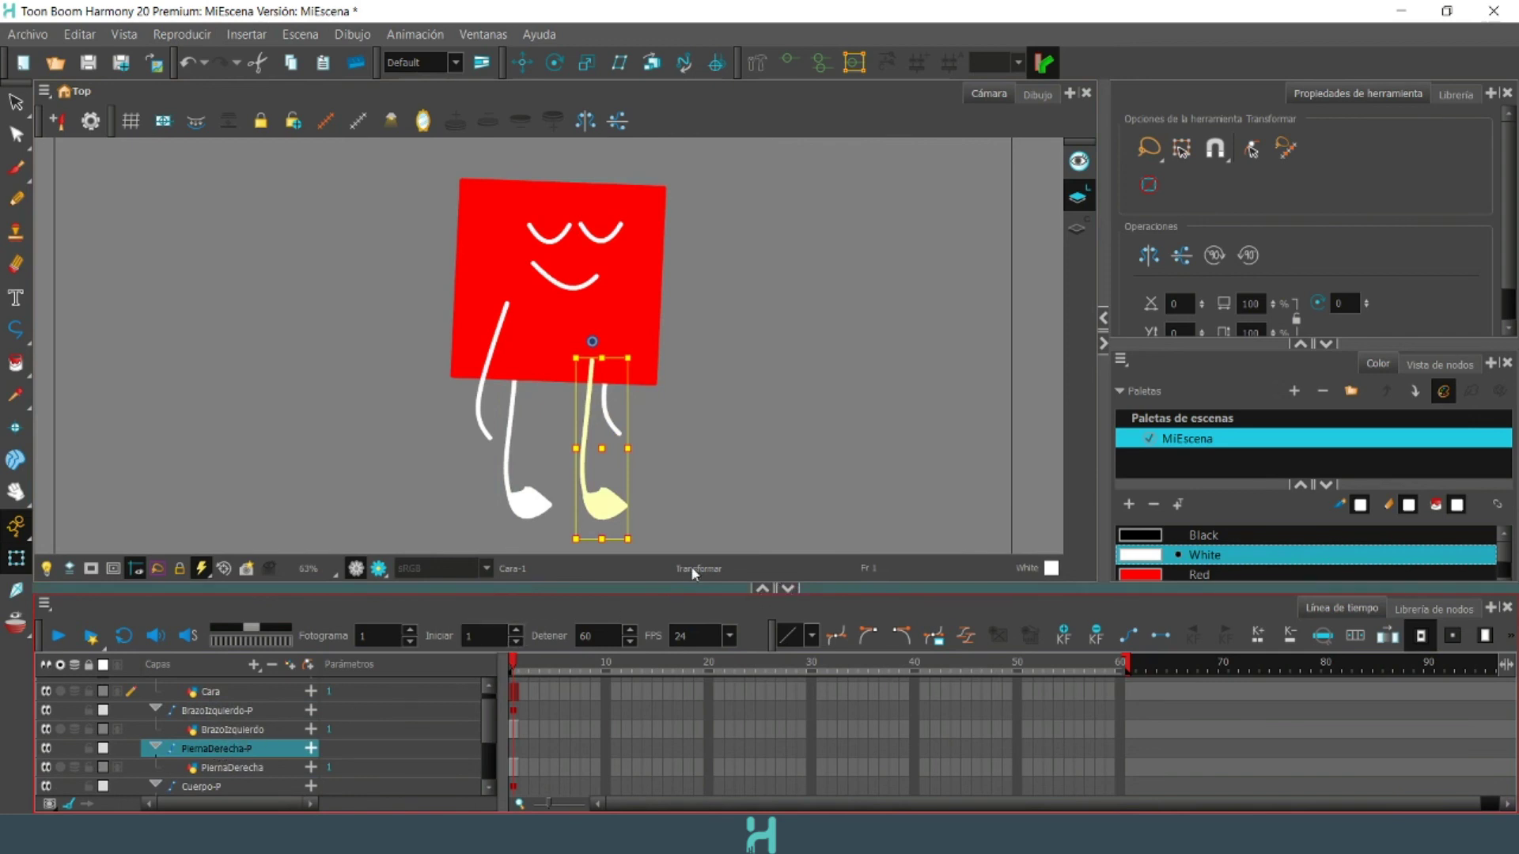
mouse_move(641, 546)
left_mouse_down()
mouse_move(719, 530)
mouse_move(572, 547)
mouse_move(696, 553)
mouse_move(655, 551)
left_mouse_up()
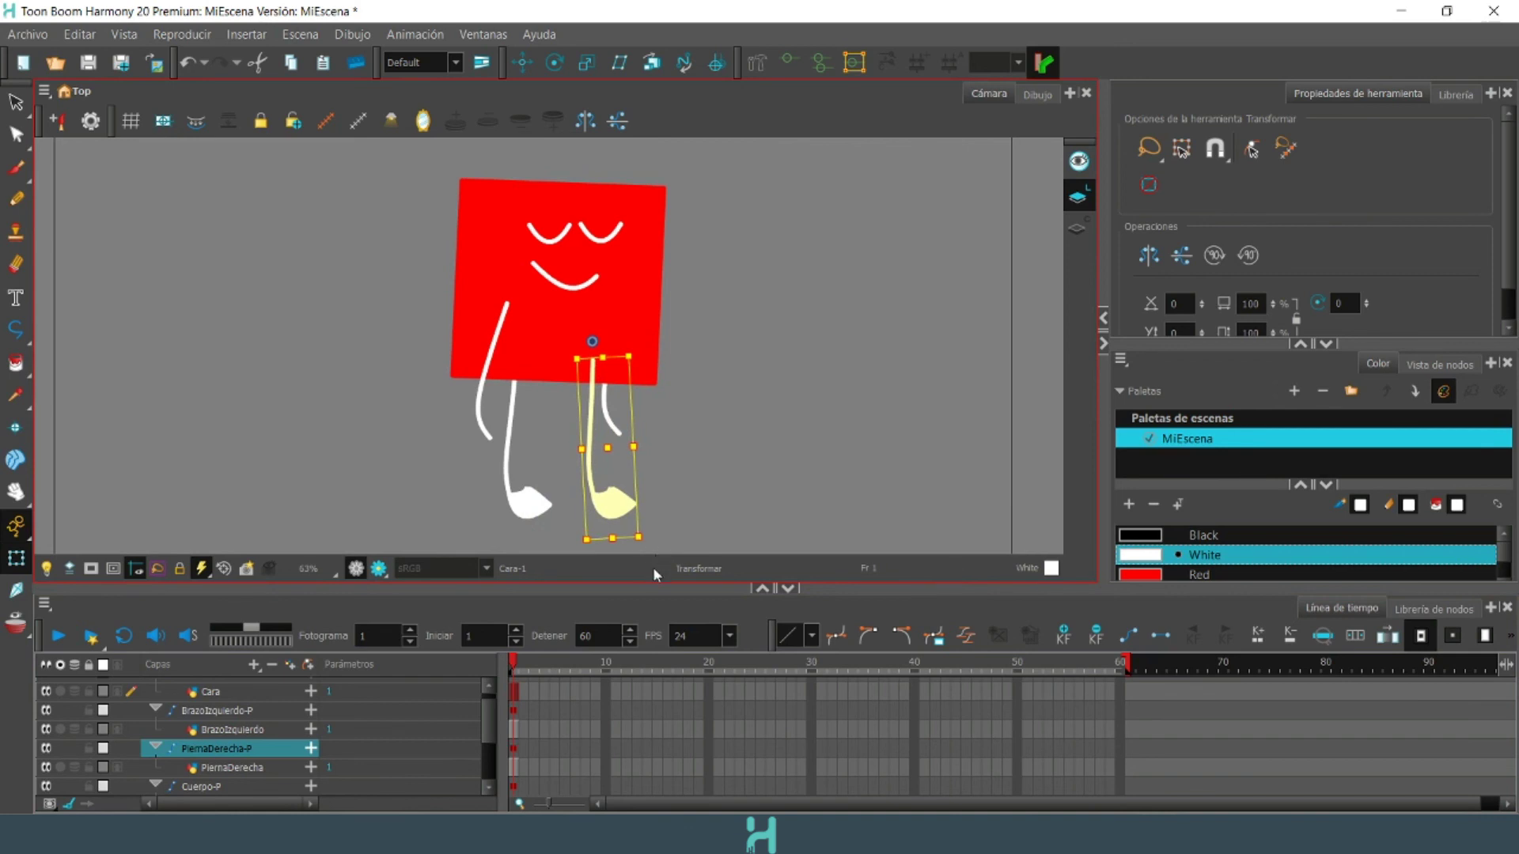